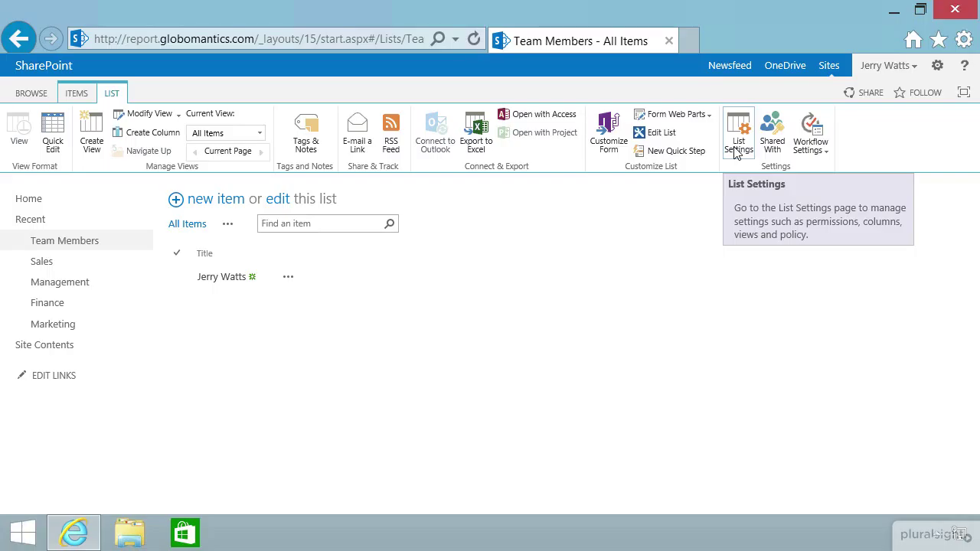
Open the Team Members list settings and scroll to its five existing columns.
left_click(737, 150)
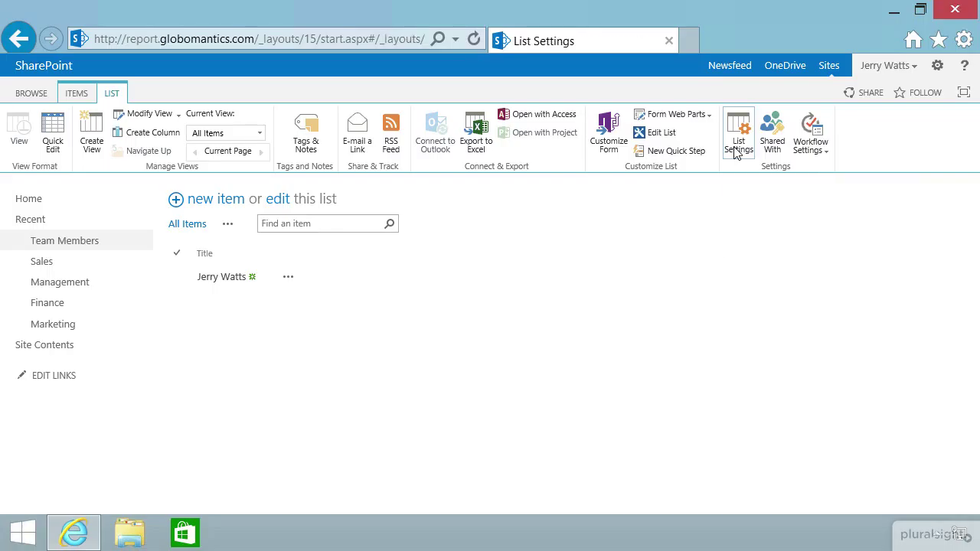
scroll(796, 342, "down", 5)
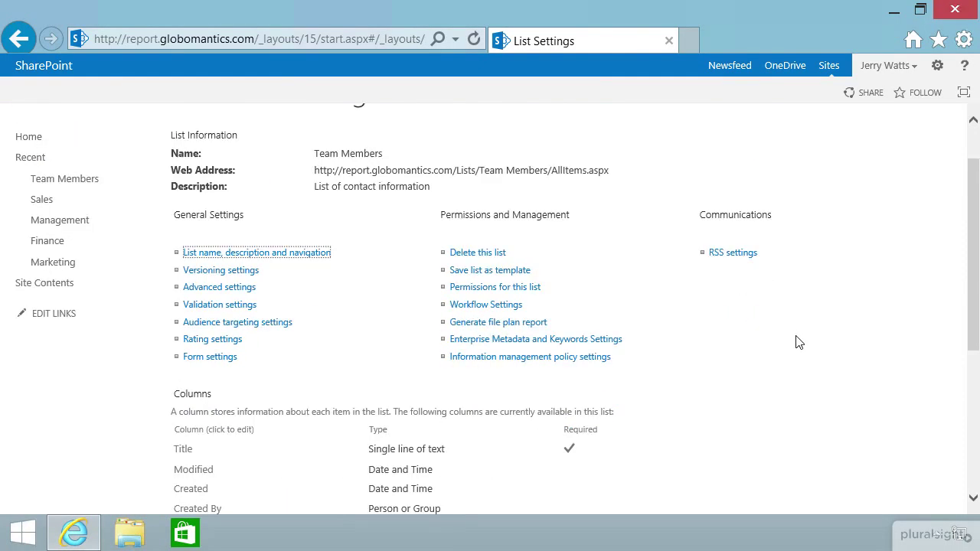
scroll(796, 342, "down", 3)
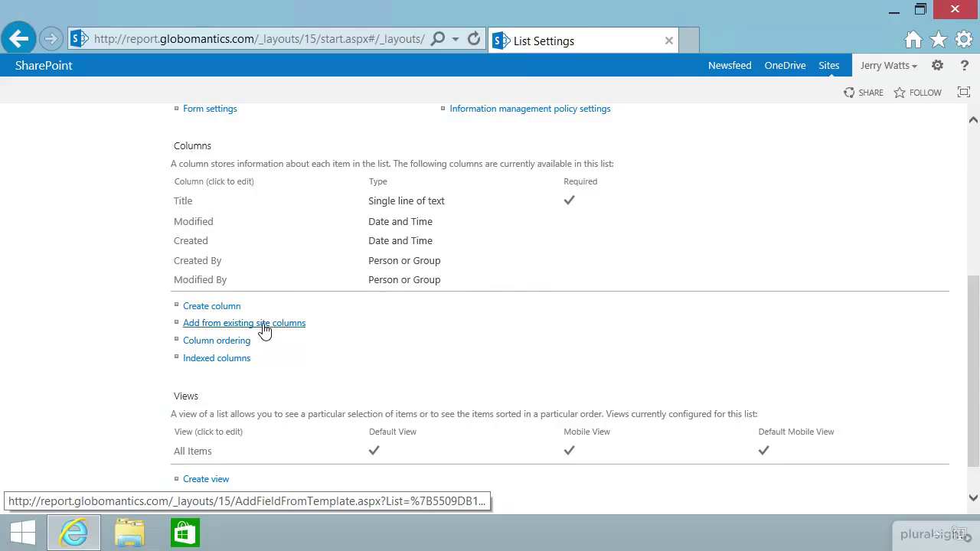
Start adding existing site columns, keeping the source dropdown on All Groups.
left_click(264, 328)
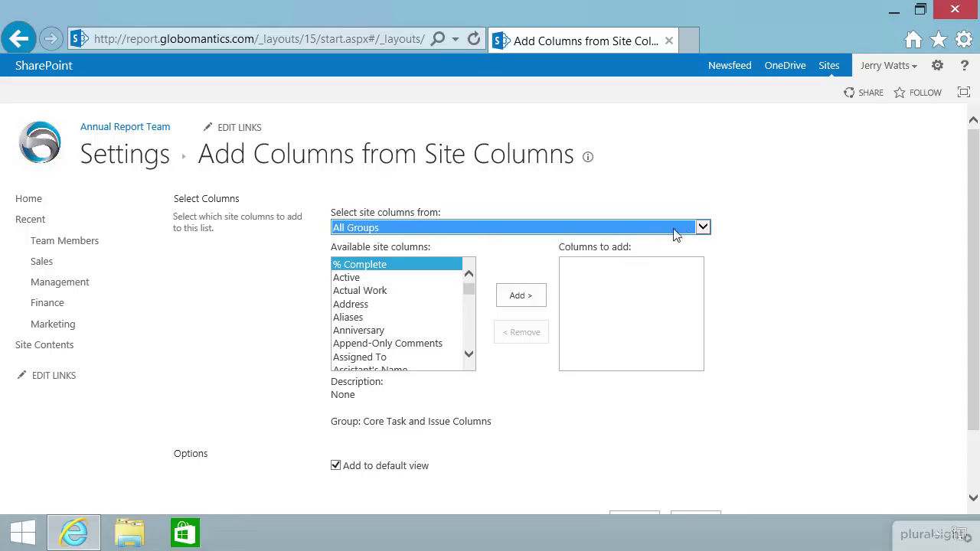
left_click(703, 229)
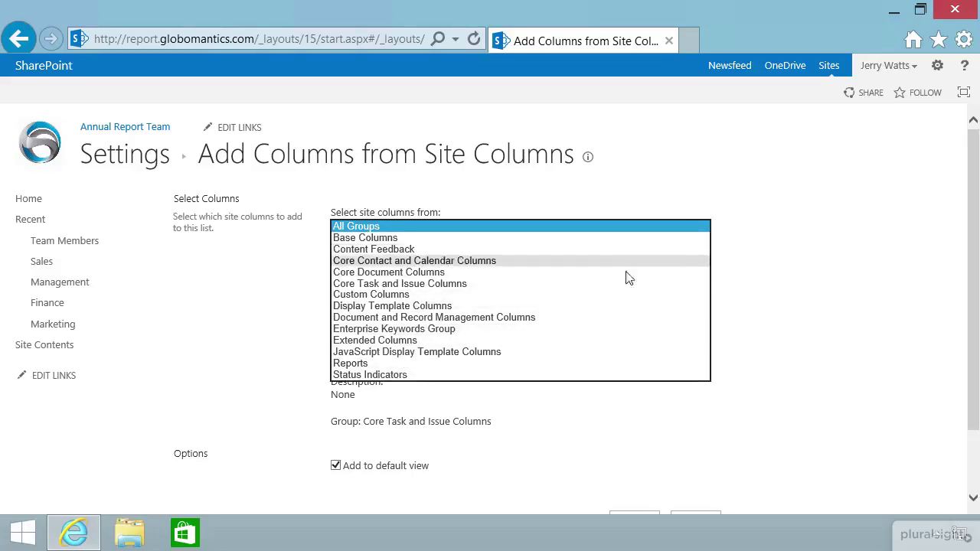
left_click(781, 284)
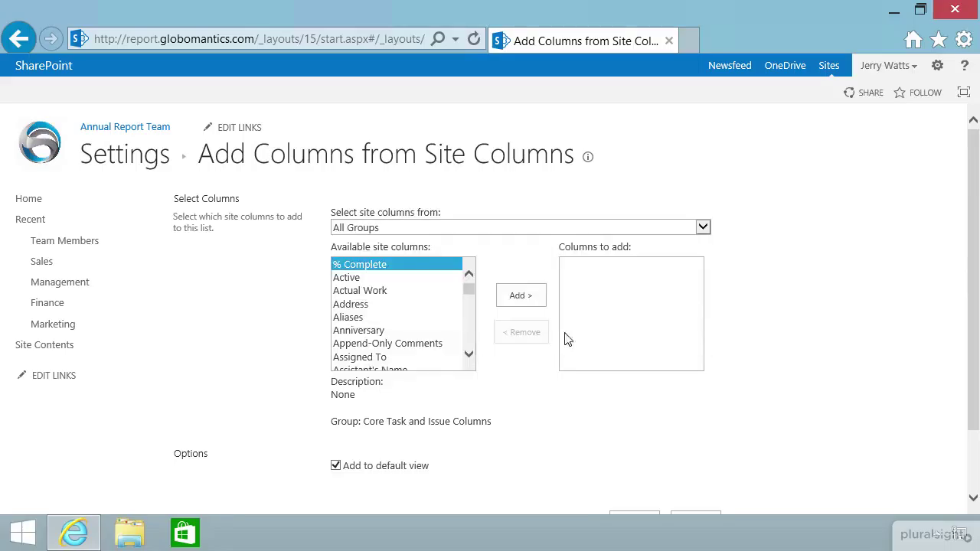
left_click(470, 287)
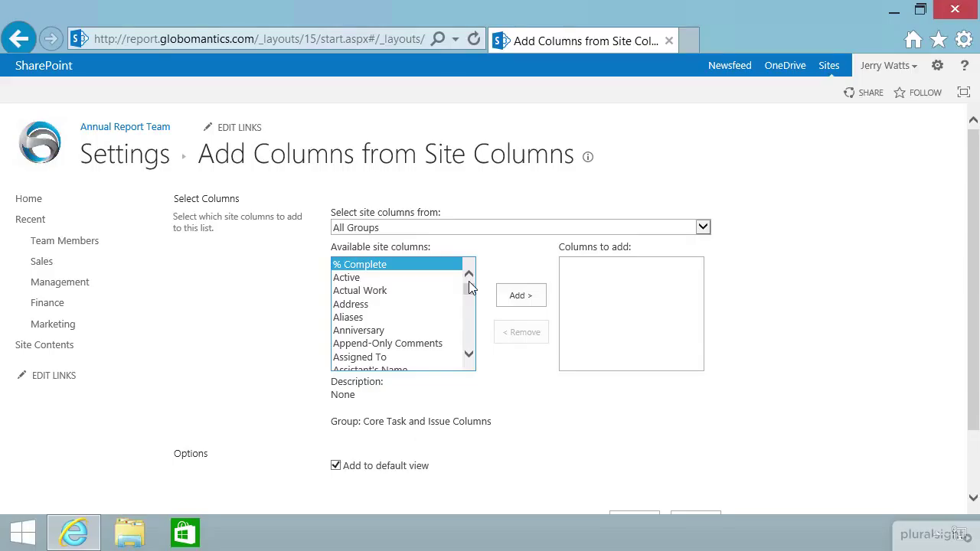
Queue the Business Phone column, after adding and then removing Address.
left_click(363, 304)
left_click(531, 304)
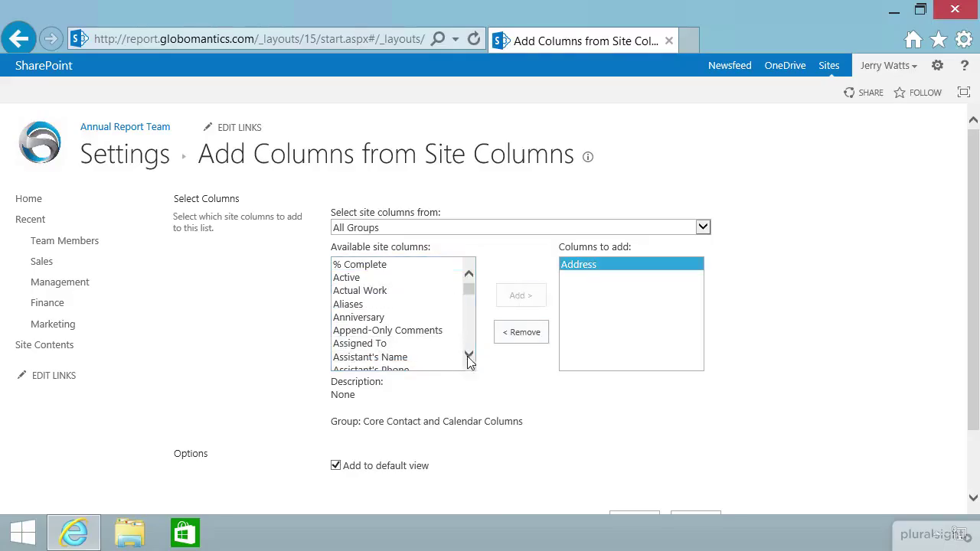
left_click(524, 334)
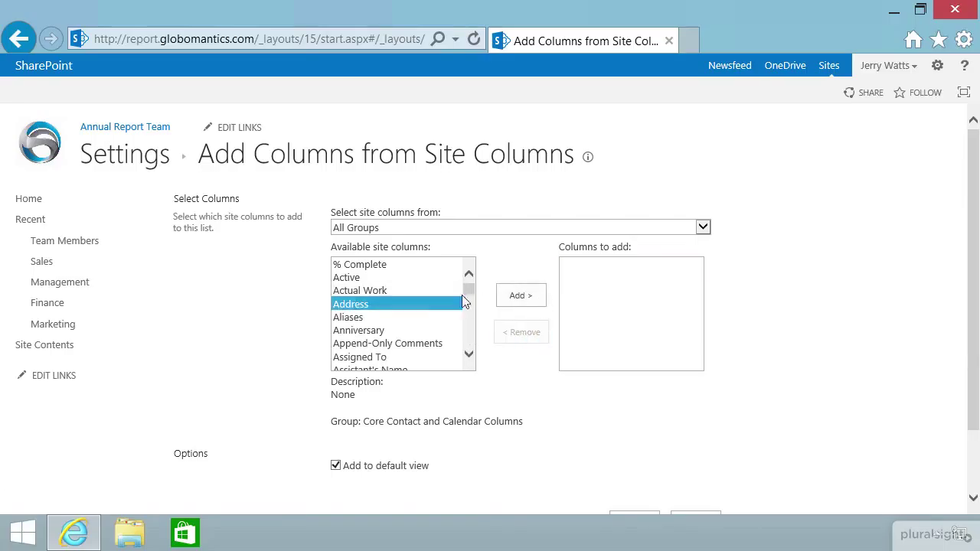
left_click(469, 356)
left_click(468, 356)
left_click(469, 356)
left_click(469, 356)
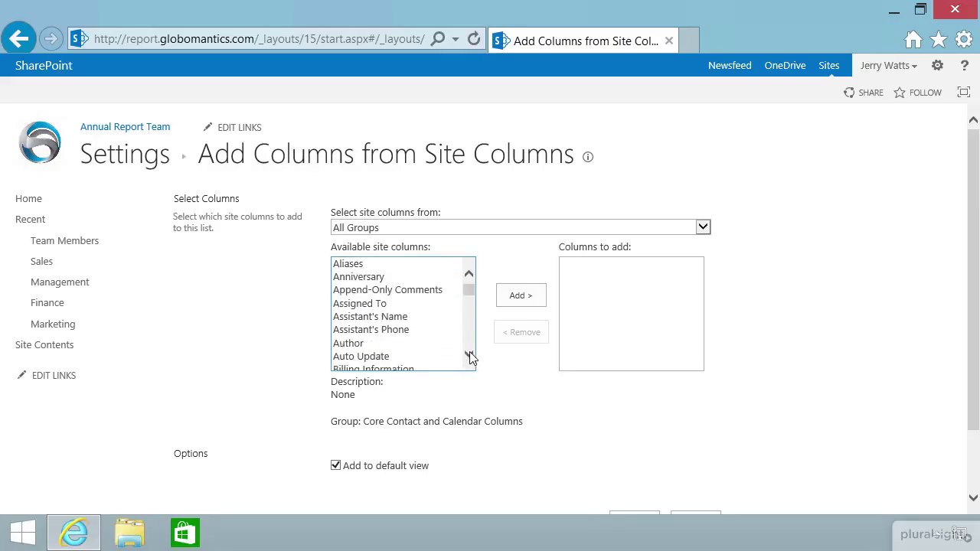
left_click(469, 356)
left_click(468, 356)
left_click(468, 356)
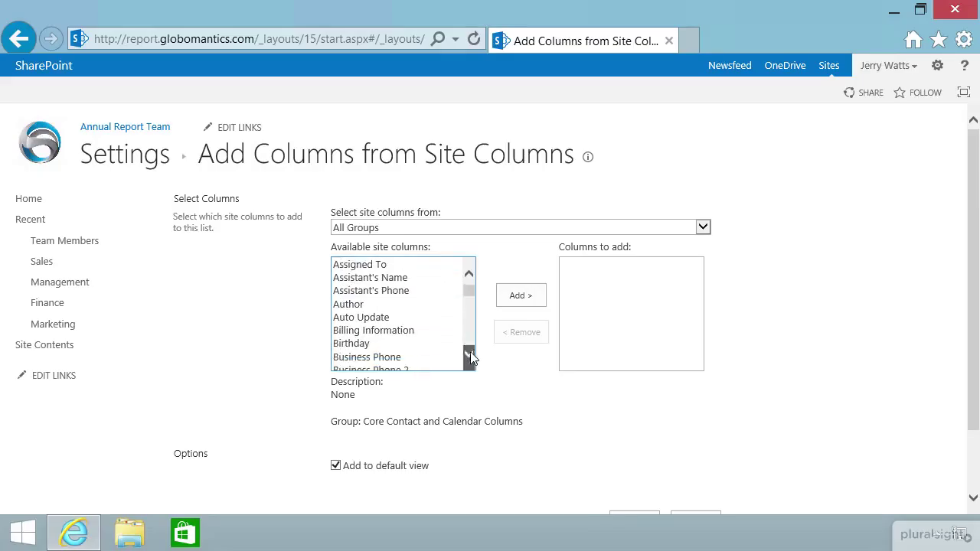
left_click(469, 355)
left_click(469, 354)
left_click(469, 354)
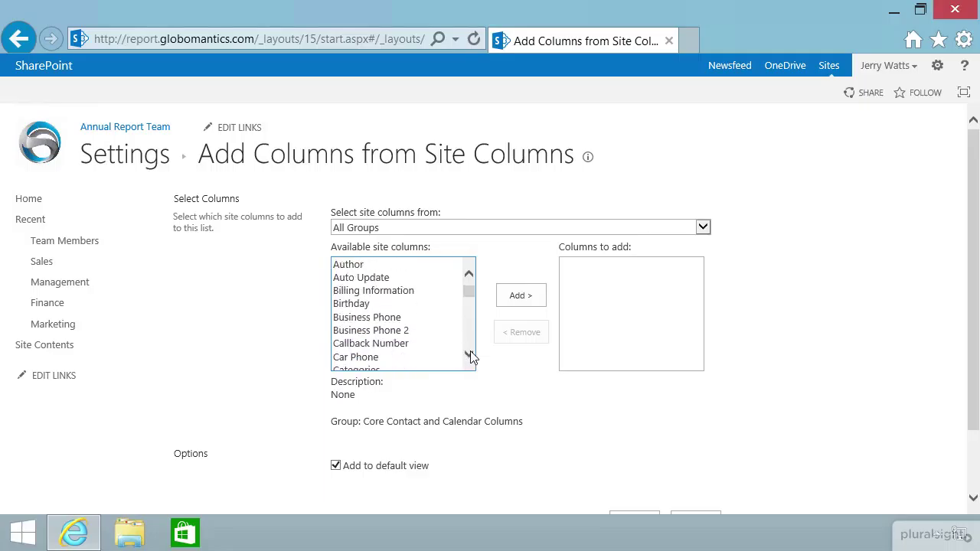
left_click(469, 355)
left_click(469, 355)
left_click(470, 354)
left_click(469, 354)
left_click(392, 266)
left_click(510, 296)
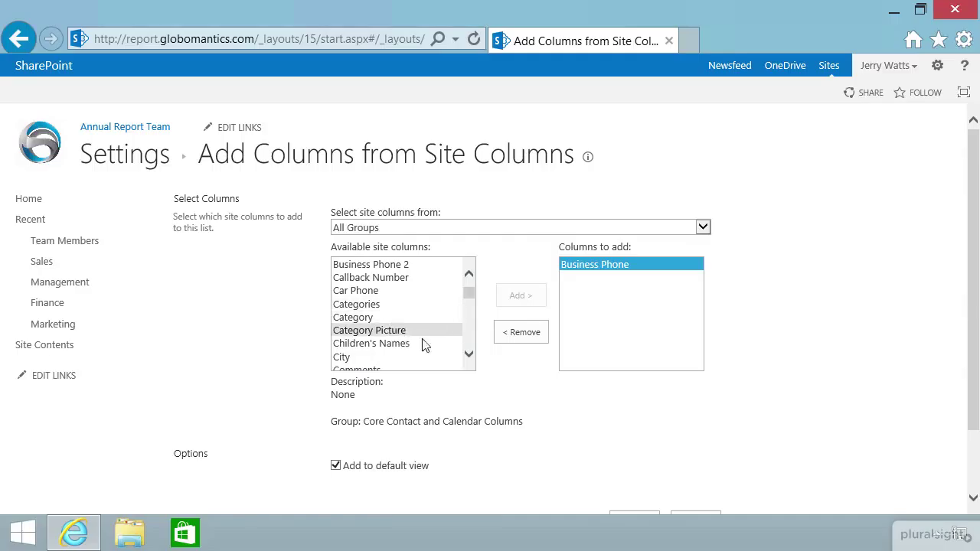
Scroll the available site columns and queue the Department column.
left_click(469, 354)
left_click(468, 354)
left_click(469, 355)
left_click(468, 355)
left_click(468, 354)
left_click(469, 355)
left_click(468, 354)
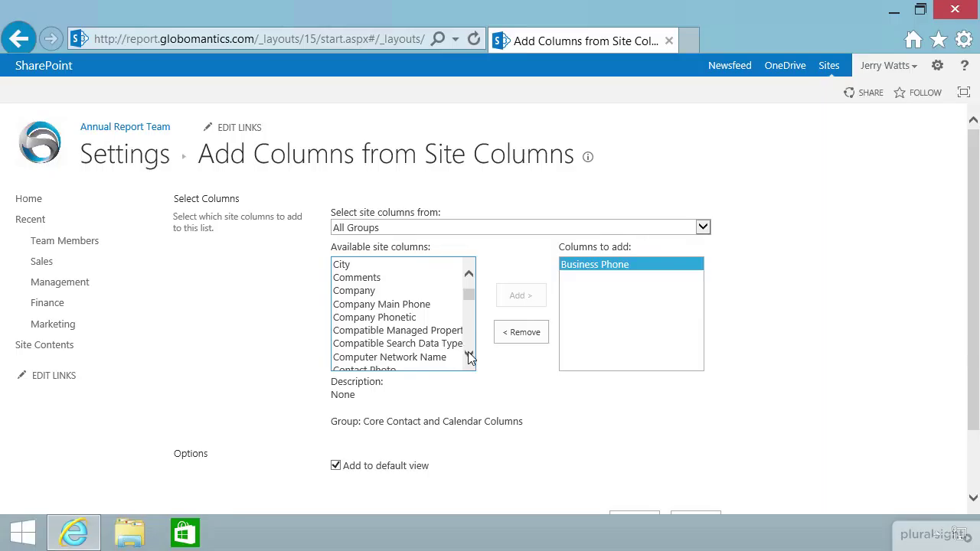
left_click(468, 354)
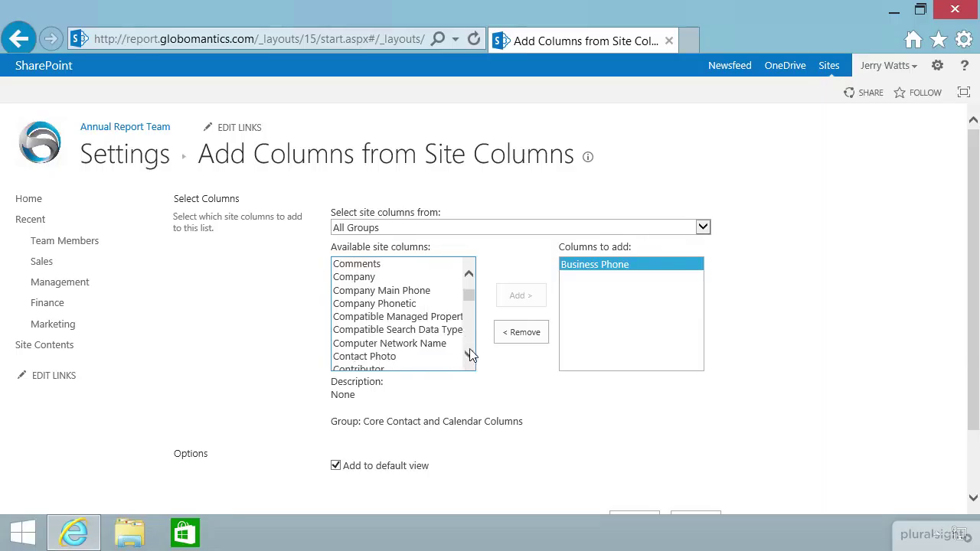
left_click(469, 354)
left_click(469, 355)
left_click(469, 353)
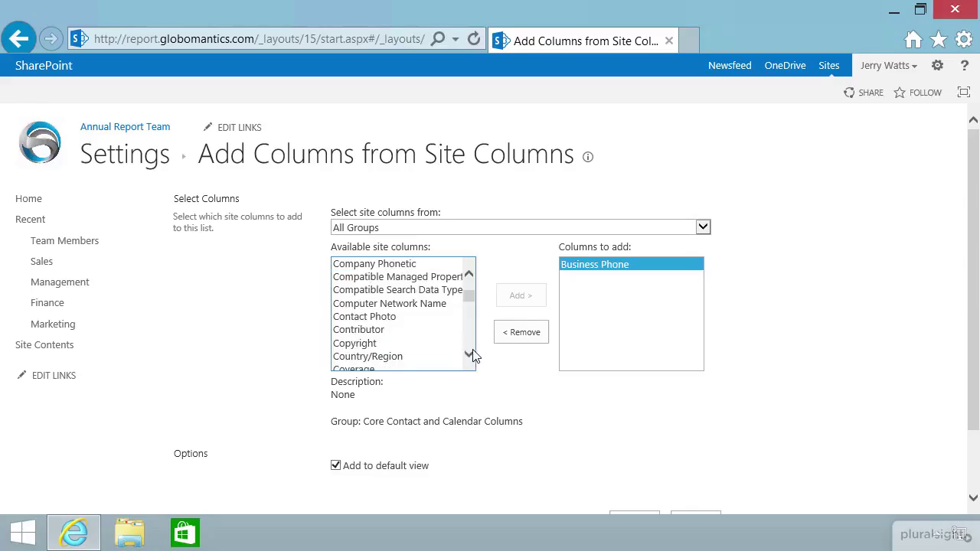
left_click(469, 354)
left_click(469, 354)
left_click(468, 354)
left_click(469, 354)
left_click(469, 354)
left_click(469, 353)
left_click(469, 353)
left_click(469, 354)
left_click(469, 354)
left_click(469, 353)
left_click(468, 354)
left_click(469, 354)
left_click(469, 354)
left_click(367, 264)
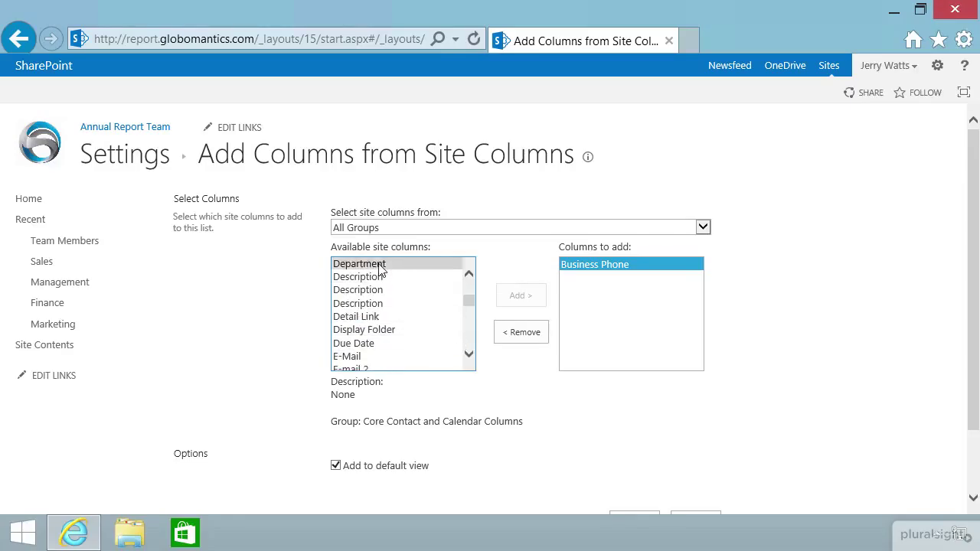
left_click(520, 296)
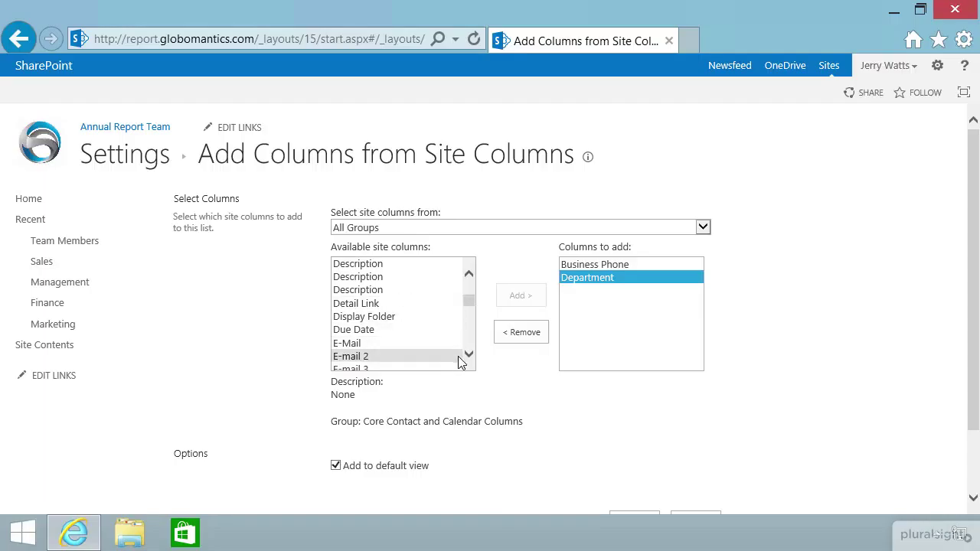
Queue the E-Mail and First Name site columns to add.
left_click(402, 344)
left_click(508, 299)
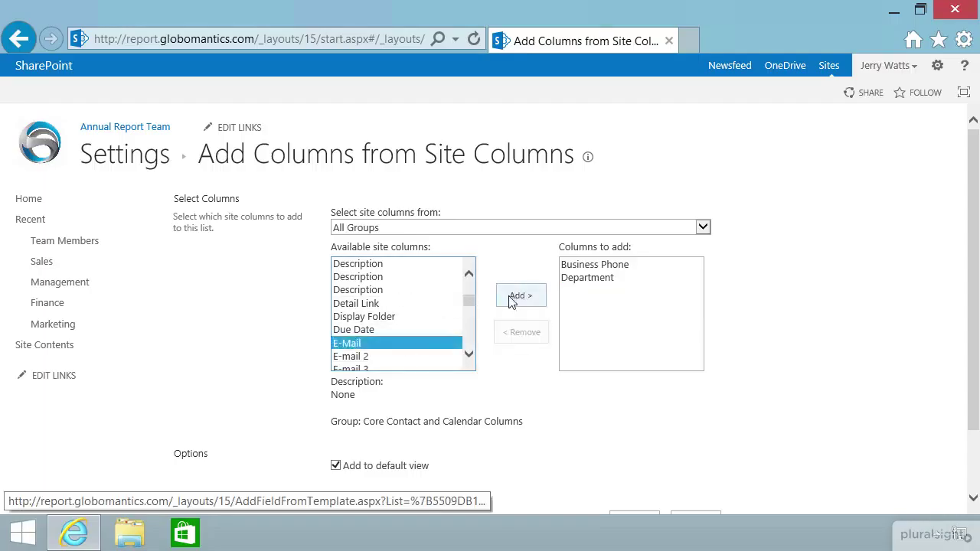
left_click(469, 354)
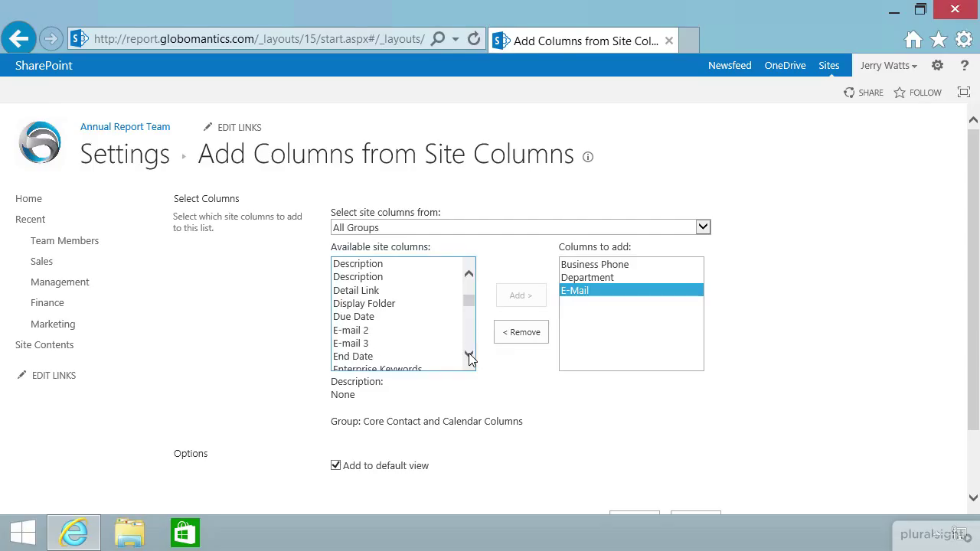
left_click(468, 355)
left_click(469, 354)
left_click(469, 355)
left_click(469, 355)
left_click(469, 355)
left_click(469, 355)
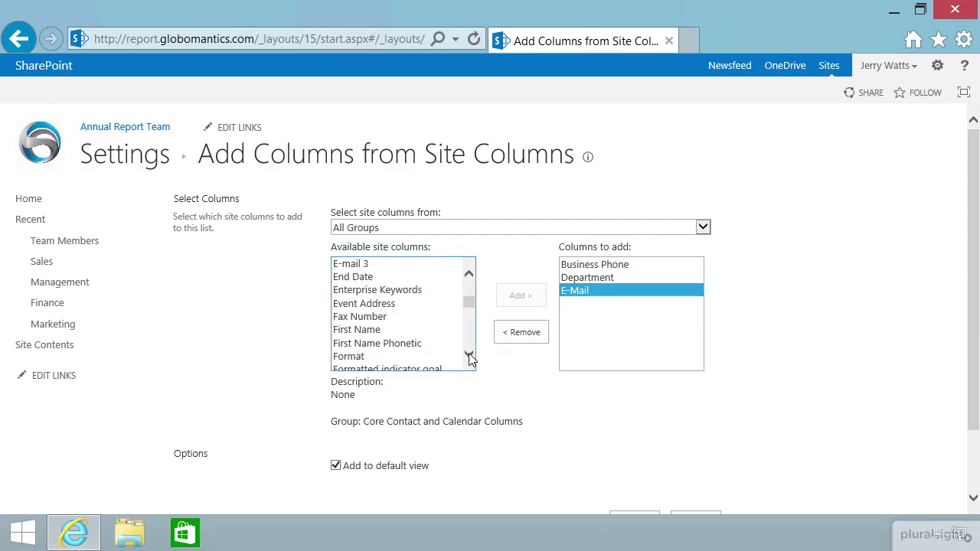
left_click(468, 355)
left_click(469, 355)
left_click(469, 355)
left_click(396, 306)
left_click(368, 291)
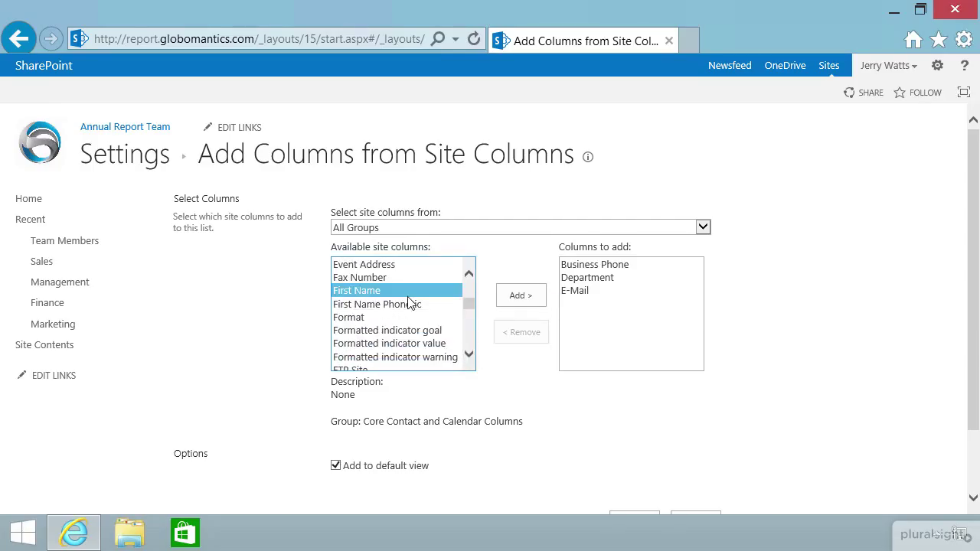
left_click(516, 298)
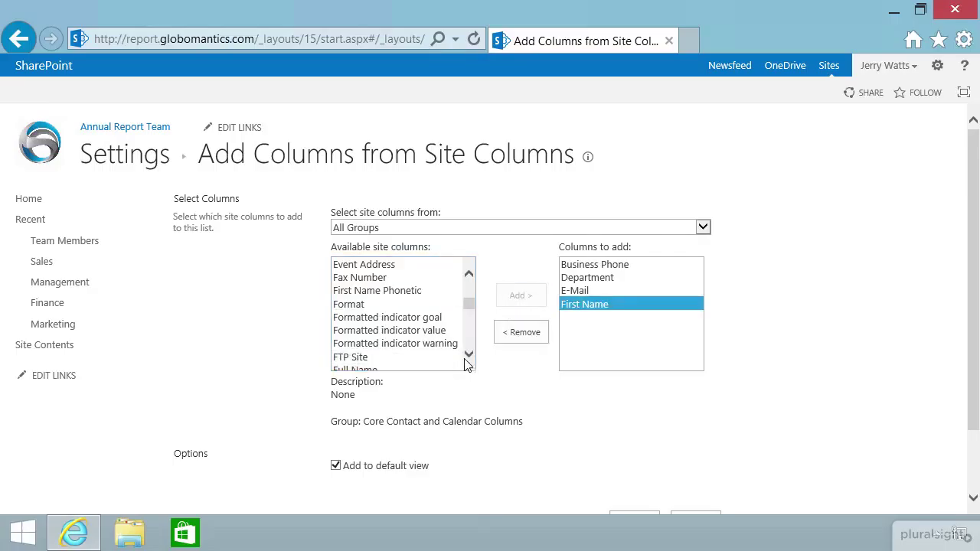
Scroll the available site columns and queue the Job Title column.
left_click(468, 356)
left_click(469, 357)
left_click(469, 356)
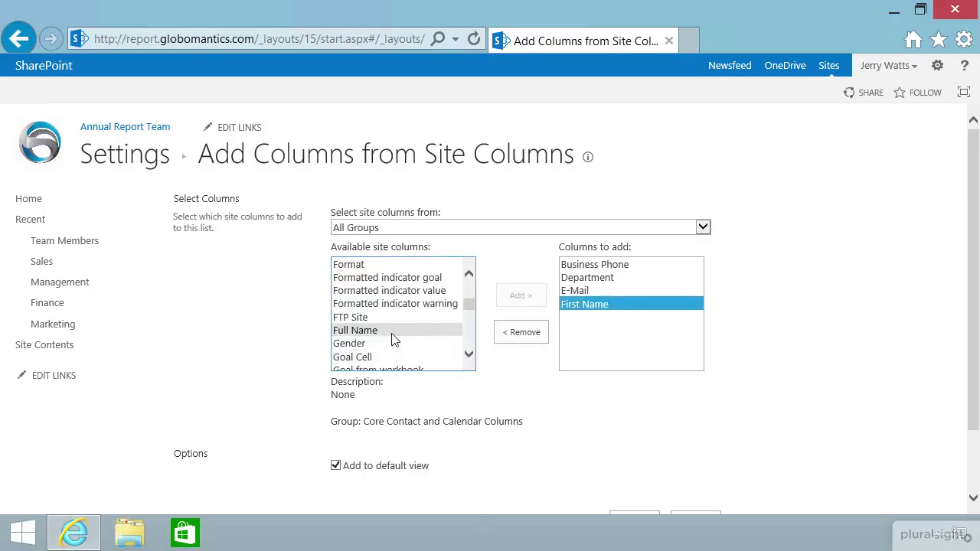
left_click(469, 354)
left_click(470, 355)
left_click(469, 355)
left_click(470, 355)
left_click(469, 355)
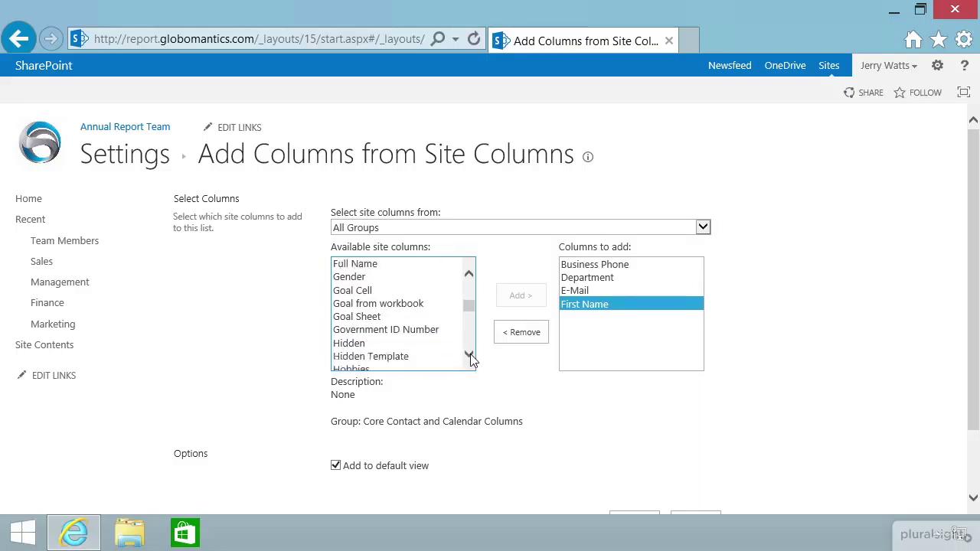
left_click(470, 354)
left_click(470, 354)
left_click(469, 355)
left_click(469, 355)
left_click(470, 354)
left_click(469, 354)
left_click(469, 354)
left_click(470, 355)
left_click(470, 354)
left_click(469, 355)
left_click(470, 355)
left_click(470, 354)
left_click(469, 354)
left_click(469, 355)
left_click(469, 354)
left_click(470, 354)
left_click(470, 355)
left_click(469, 355)
left_click(469, 355)
left_click(470, 354)
left_click(469, 355)
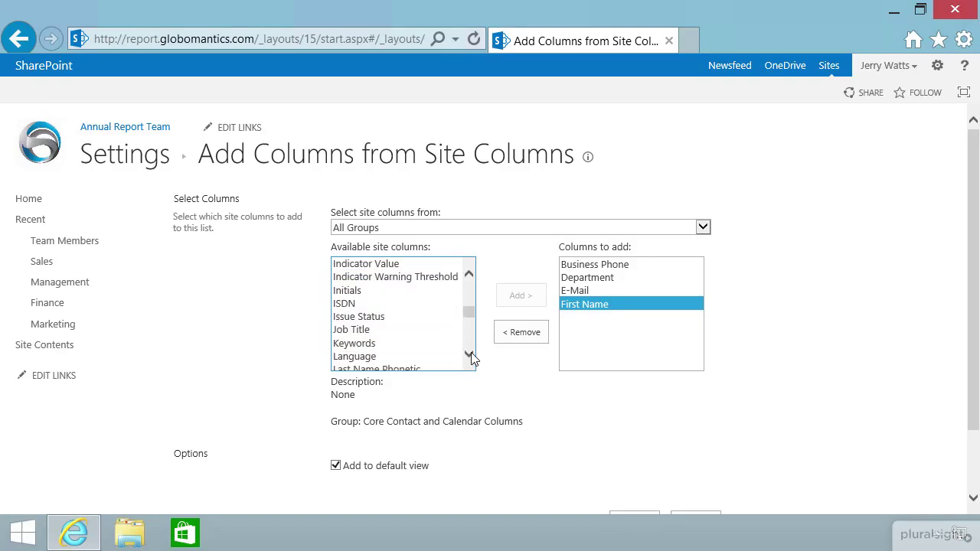
left_click(469, 354)
left_click(470, 354)
left_click(469, 354)
left_click(469, 354)
left_click(469, 354)
left_click(469, 355)
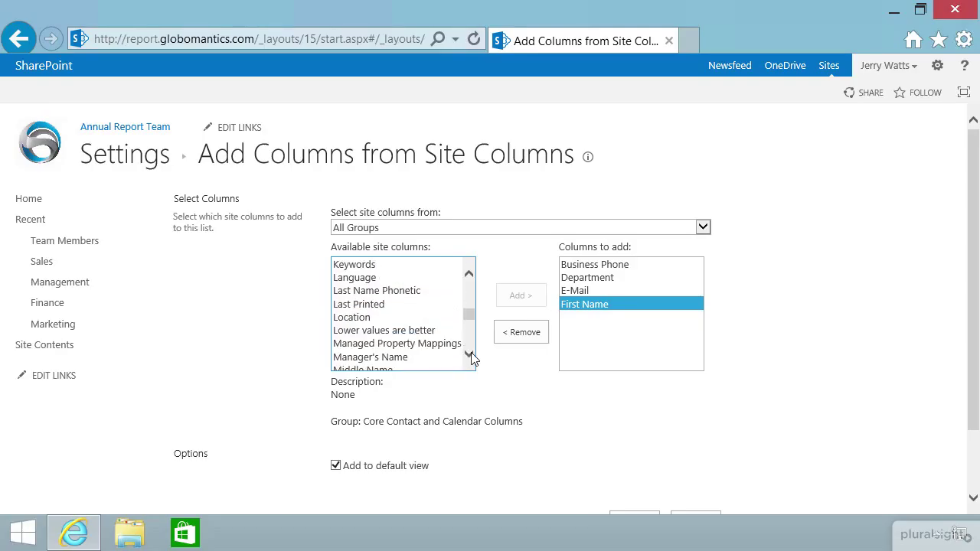
left_click(469, 277)
left_click(383, 264)
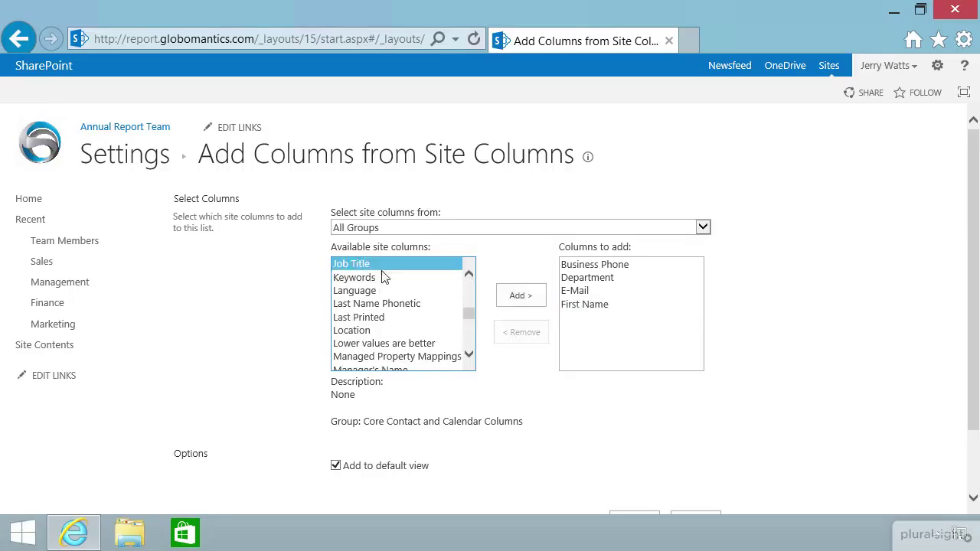
left_click(503, 306)
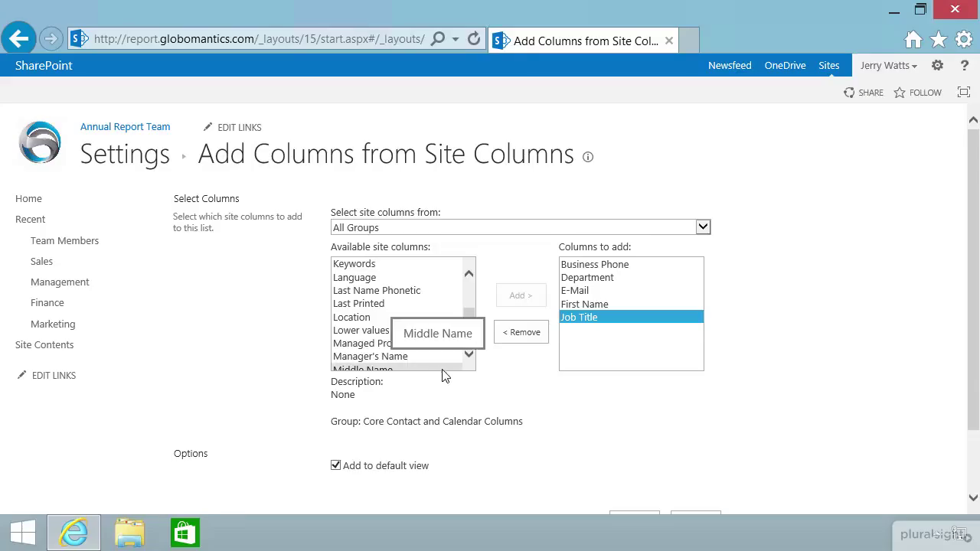
Scroll down to the OK button, leaving Add to default view on.
left_click(468, 315)
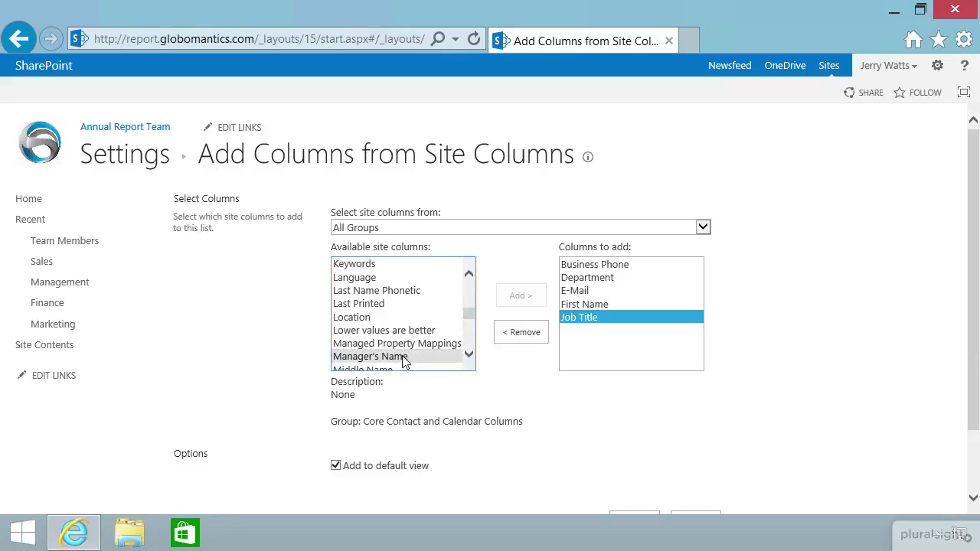
left_click(469, 355)
left_click(468, 355)
left_click(469, 354)
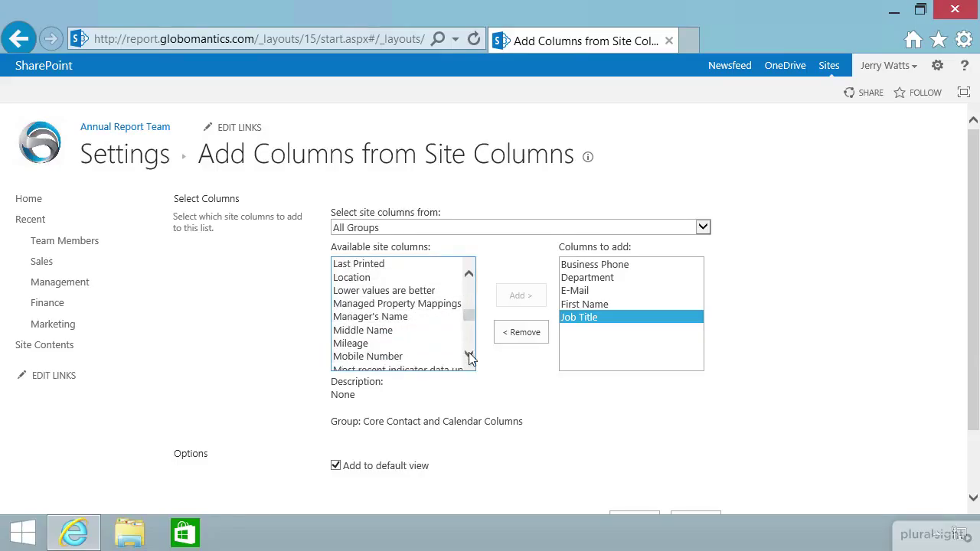
left_click(468, 354)
left_click(468, 355)
left_click(469, 355)
left_click(468, 355)
left_click(469, 355)
left_click(469, 355)
left_click(469, 355)
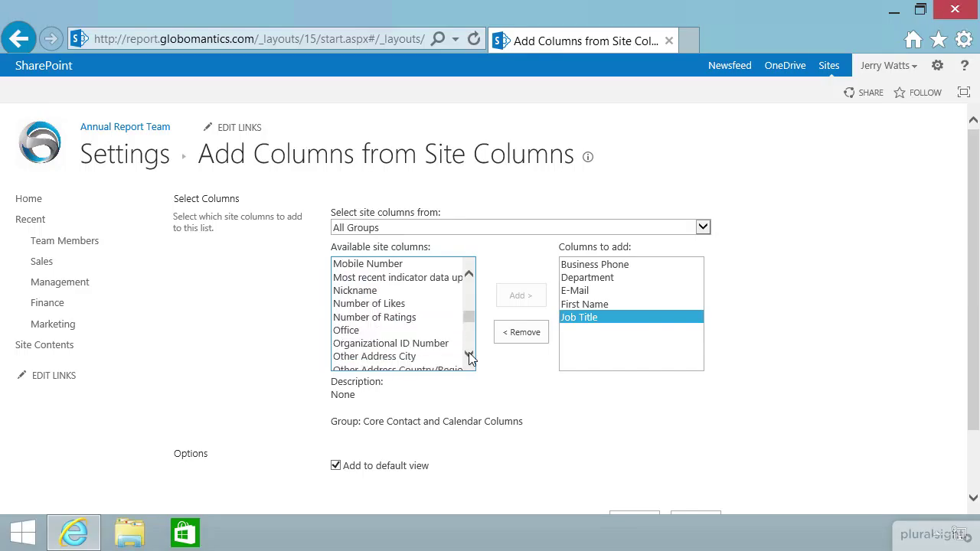
left_click(469, 354)
left_click(469, 354)
left_click(468, 354)
left_click(469, 354)
left_click(469, 355)
left_click(469, 355)
left_click(469, 355)
left_click(468, 355)
left_click(469, 355)
left_click(469, 354)
left_click(468, 354)
left_click(469, 355)
left_click(469, 355)
left_click(468, 354)
left_click(468, 354)
left_click(468, 355)
left_click(468, 355)
left_click(469, 354)
left_click(468, 355)
left_click(468, 354)
left_click(468, 354)
left_click(469, 355)
left_click(468, 354)
left_click(469, 354)
left_click(469, 355)
left_click(468, 355)
left_click(468, 355)
left_click(469, 354)
left_click(469, 355)
left_click(468, 354)
left_click(469, 354)
left_click(468, 355)
left_click(469, 354)
left_click(468, 354)
left_click(469, 355)
left_click(468, 354)
left_click(469, 354)
left_click(469, 355)
left_click(469, 355)
left_click(469, 354)
left_click(468, 354)
left_click(469, 355)
left_click(469, 355)
left_click(468, 354)
left_click(469, 354)
left_click(469, 354)
left_click(469, 354)
left_click(469, 355)
left_click(469, 355)
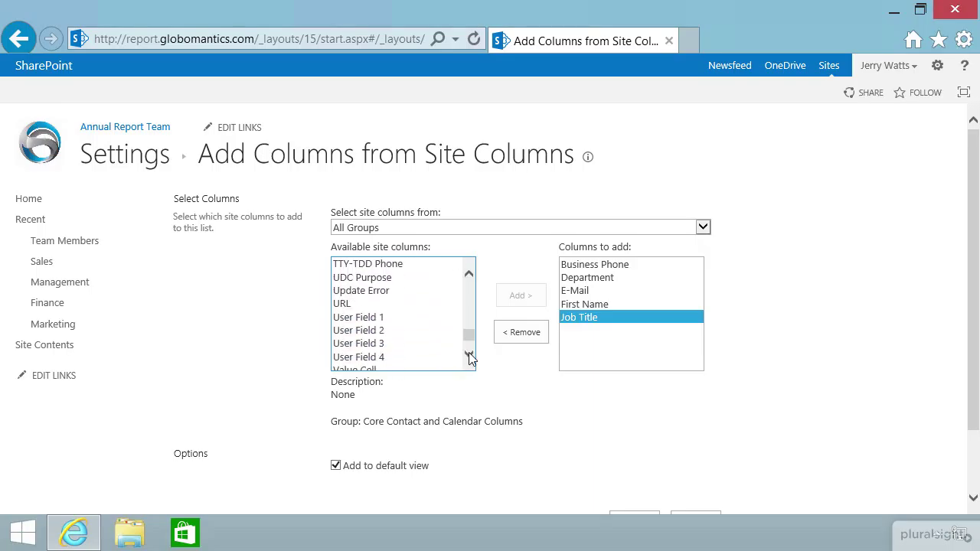
left_click(469, 354)
left_click(469, 354)
left_click(469, 354)
left_click(468, 354)
left_click(468, 354)
left_click(468, 354)
left_click(469, 355)
left_click(469, 355)
left_click(469, 355)
left_click(469, 354)
left_click(469, 355)
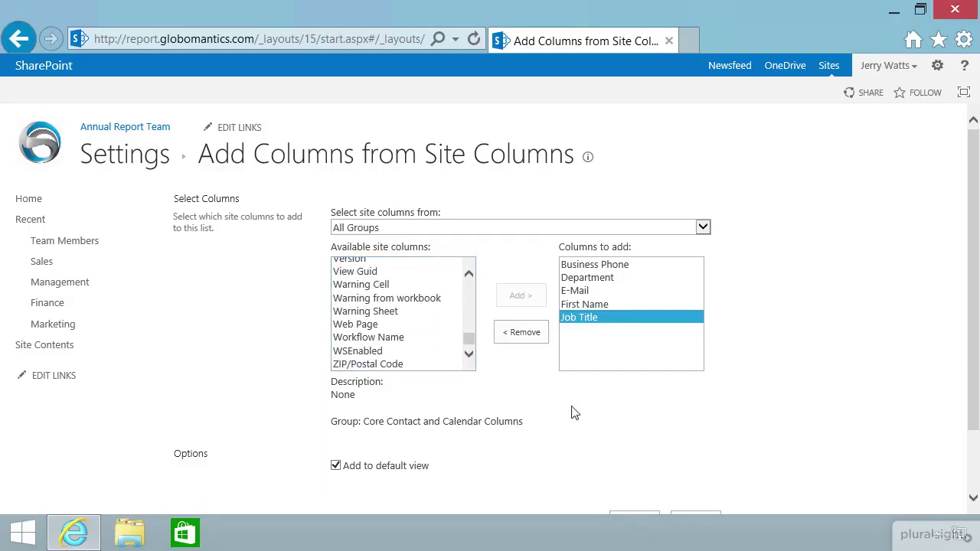
scroll(797, 386, "down", 2)
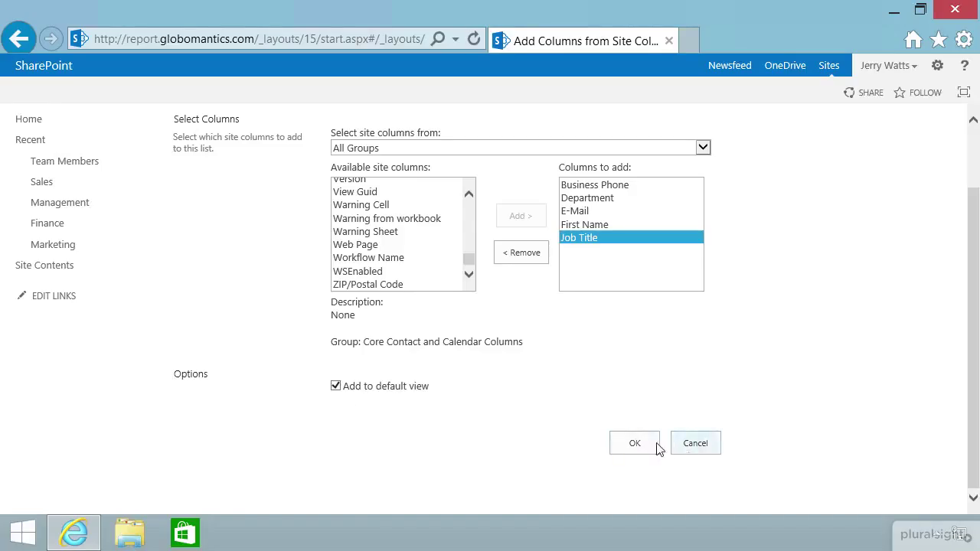
Add the five queued columns, then select the existing entry in Team Members.
left_click(635, 443)
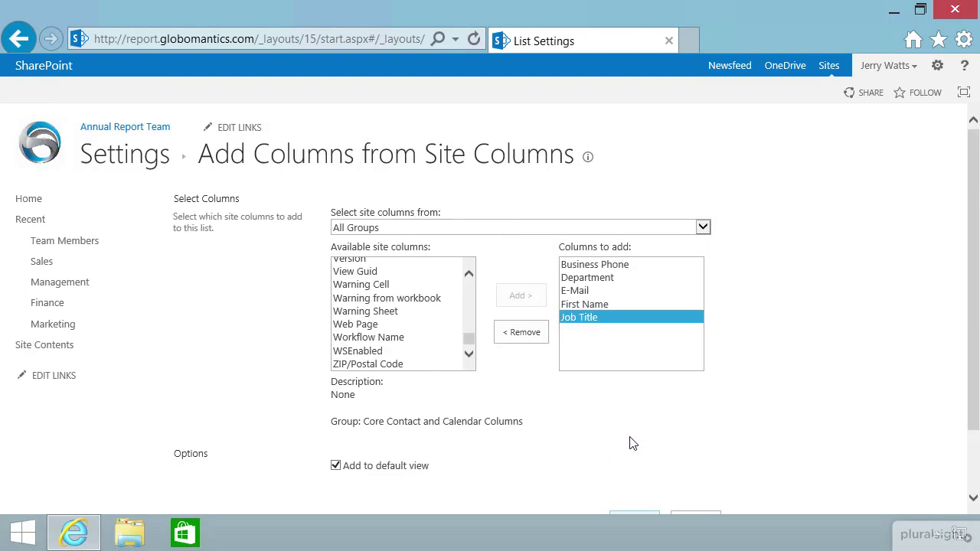
left_click(63, 243)
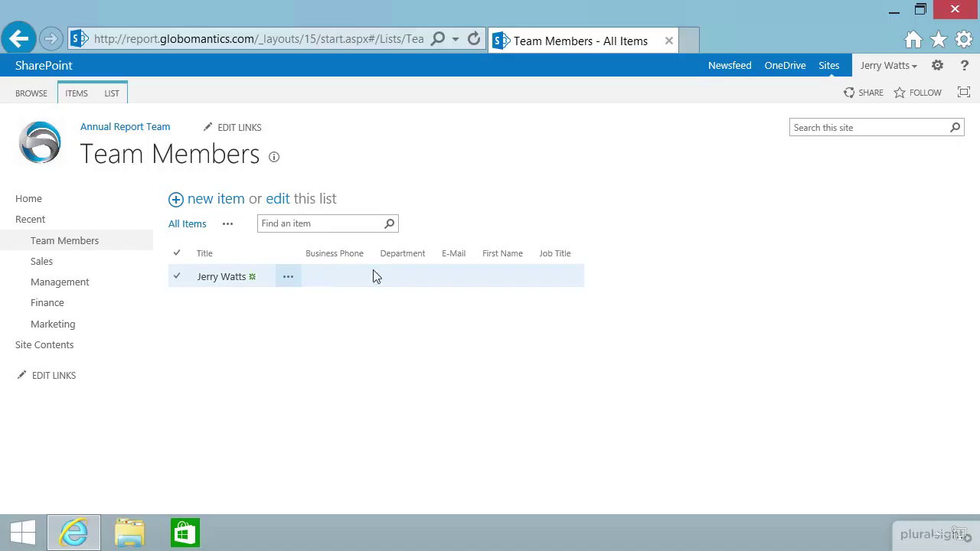
left_click(176, 283)
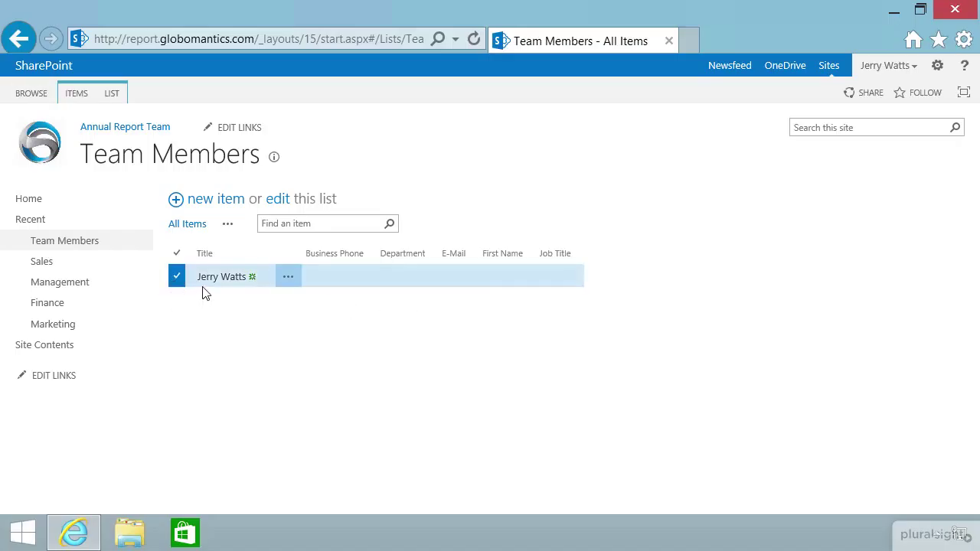
Fill the entry's phone, Operations department, e-mail, first name and Project Manager title, and save.
left_click(74, 92)
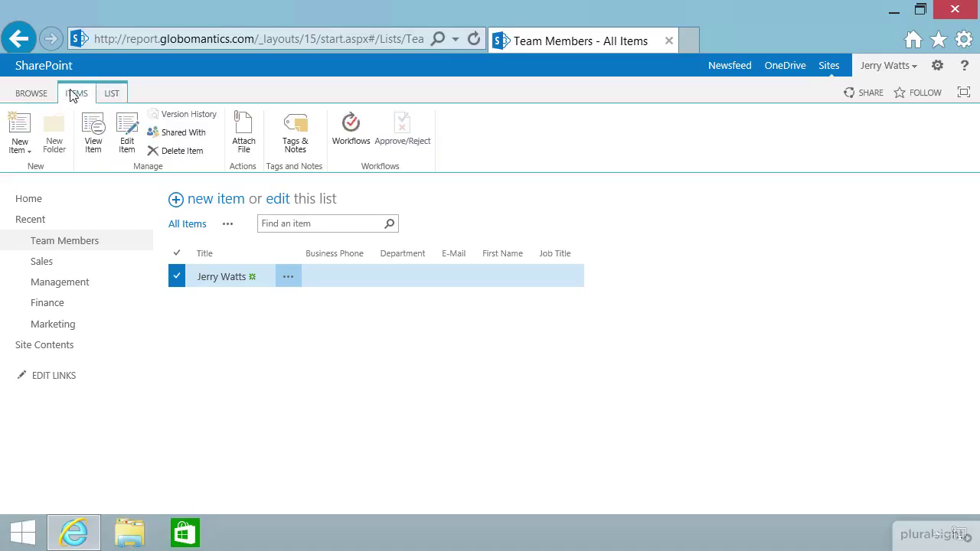
left_click(127, 145)
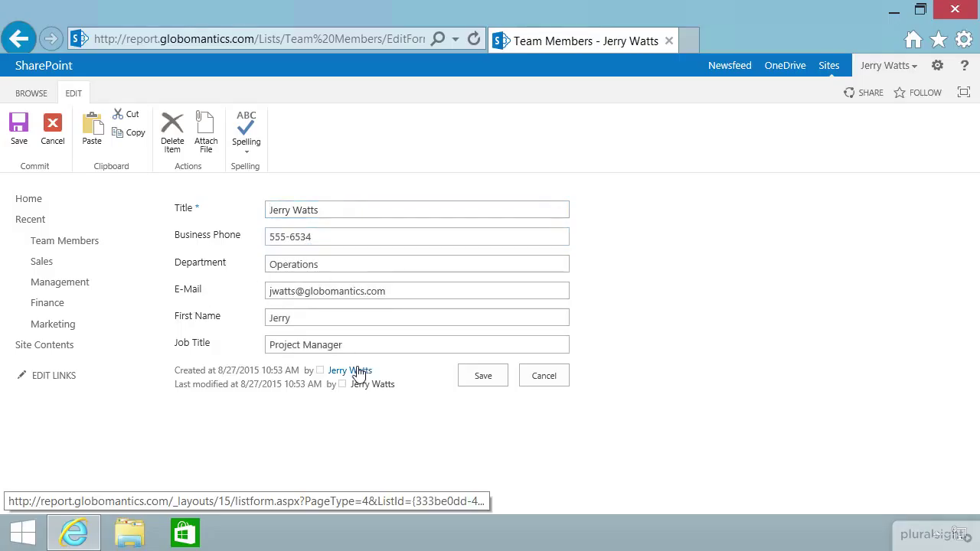
left_click(484, 376)
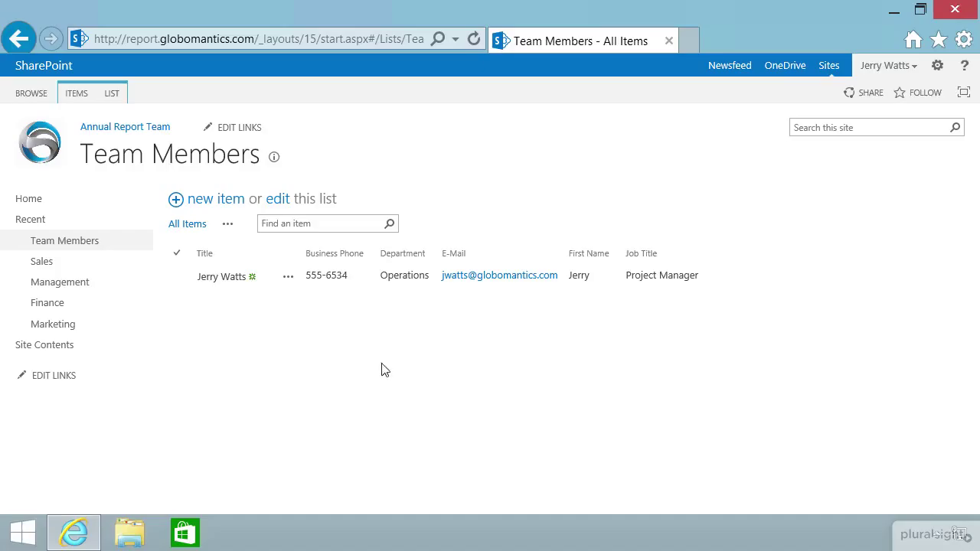
left_click(113, 93)
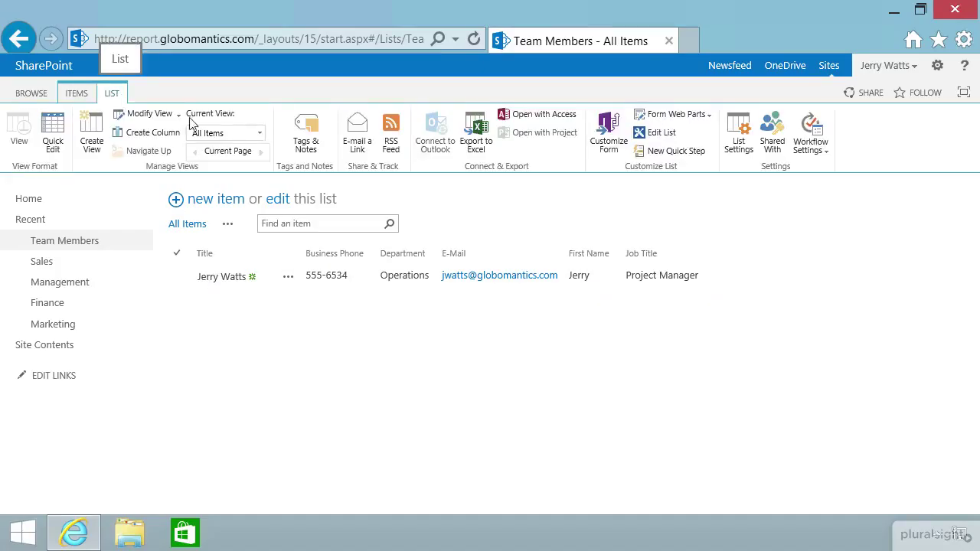
Add the Location and Manager's Name site columns, then go back to the Team Members items.
left_click(738, 144)
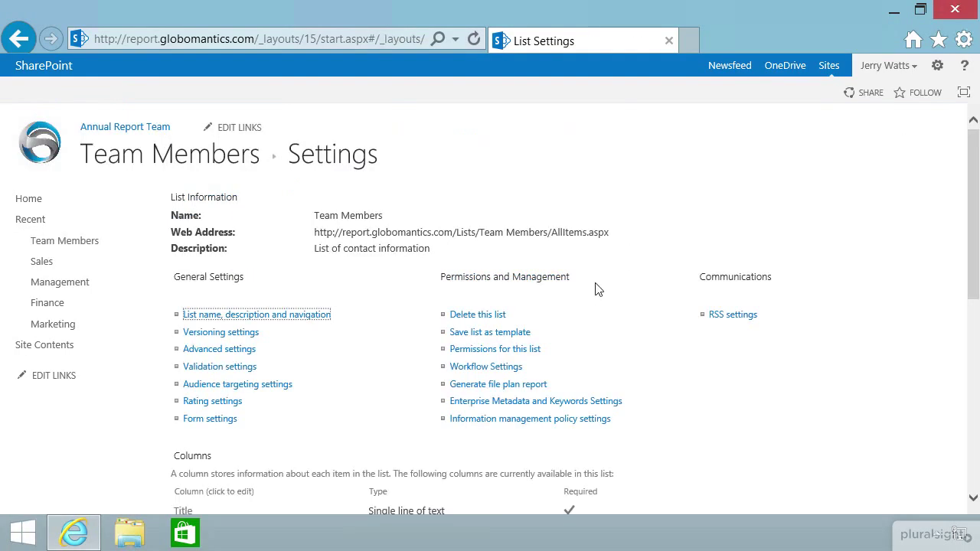
scroll(516, 279, "down", 4)
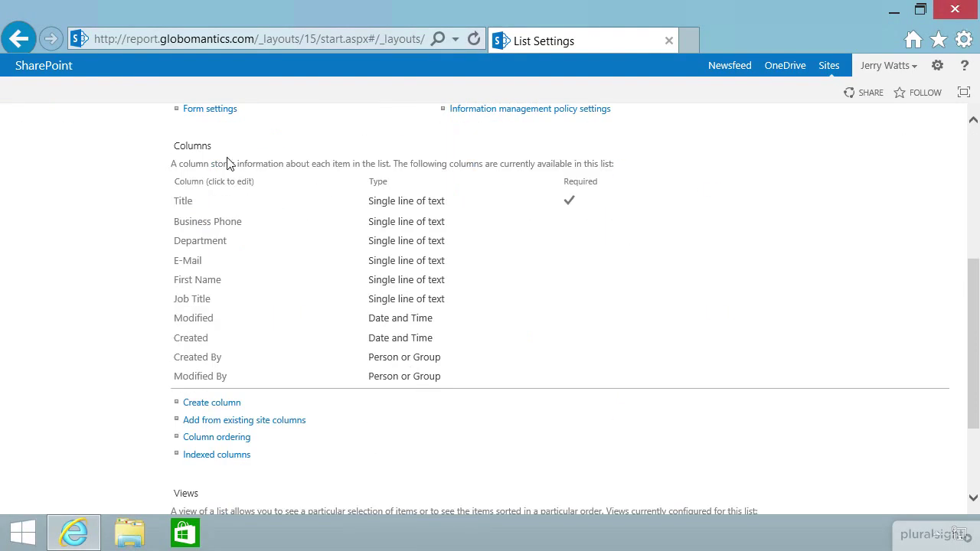
left_click(248, 423)
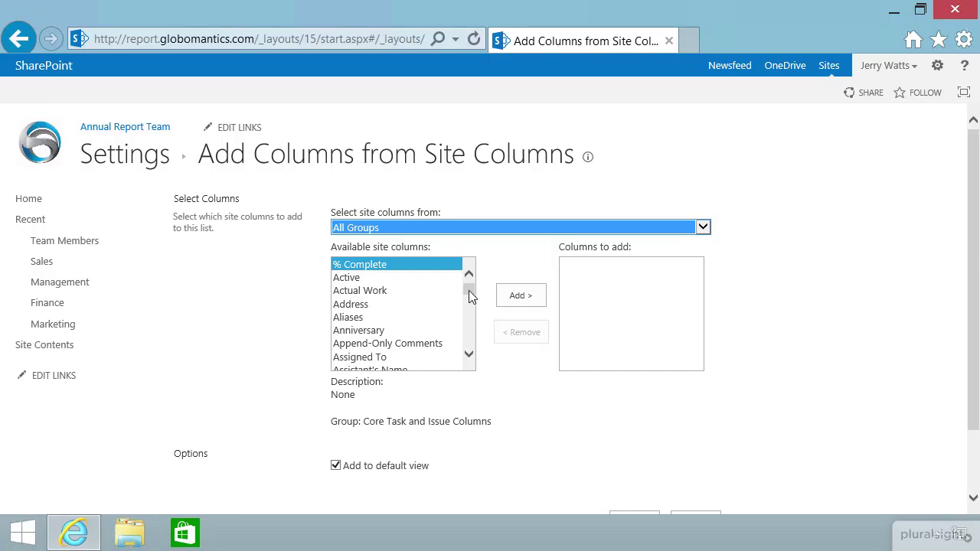
left_click_drag(469, 291, 468, 323)
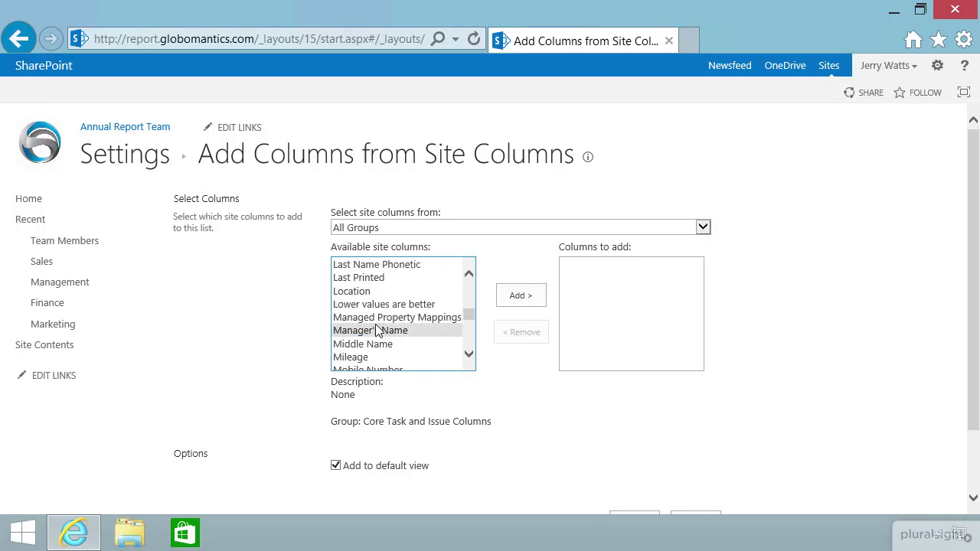
left_click(349, 291)
left_click(519, 299)
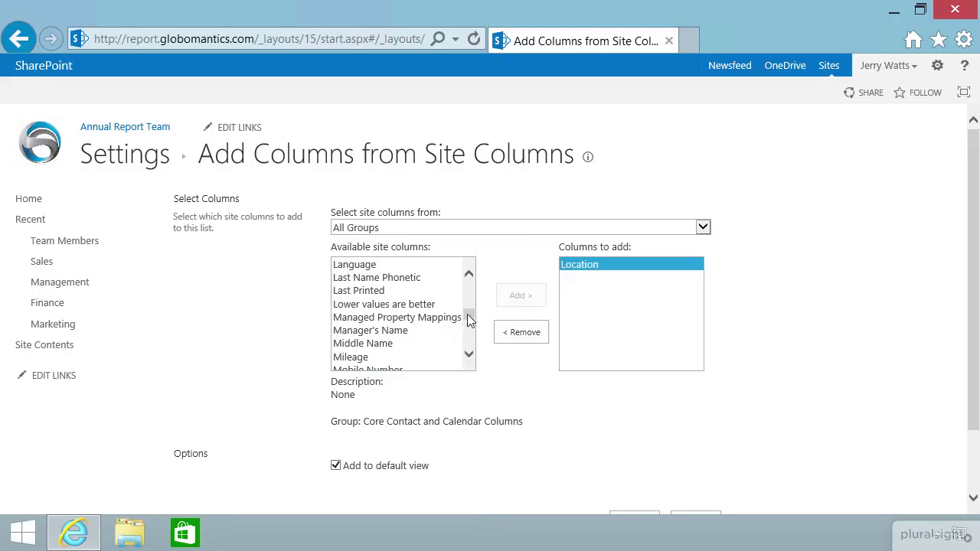
left_click(398, 337)
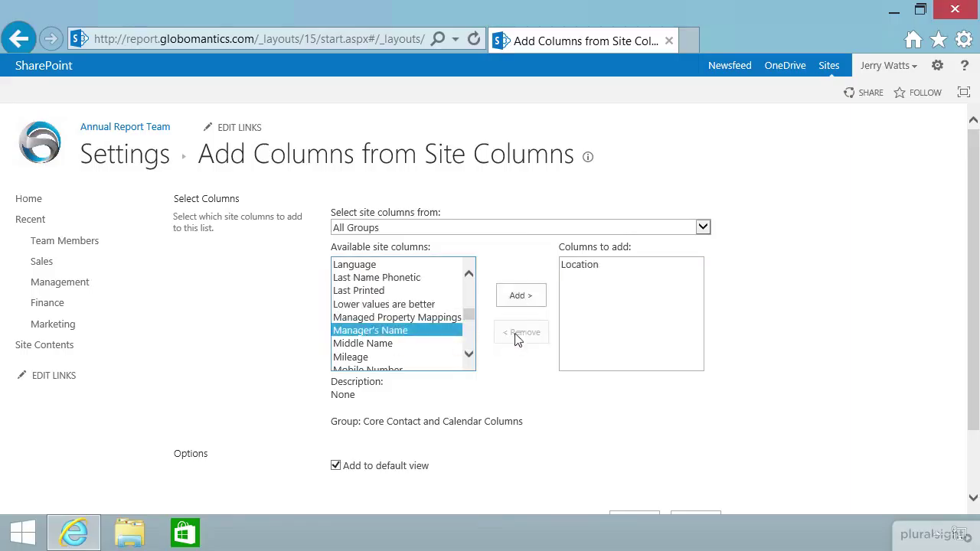
left_click(520, 299)
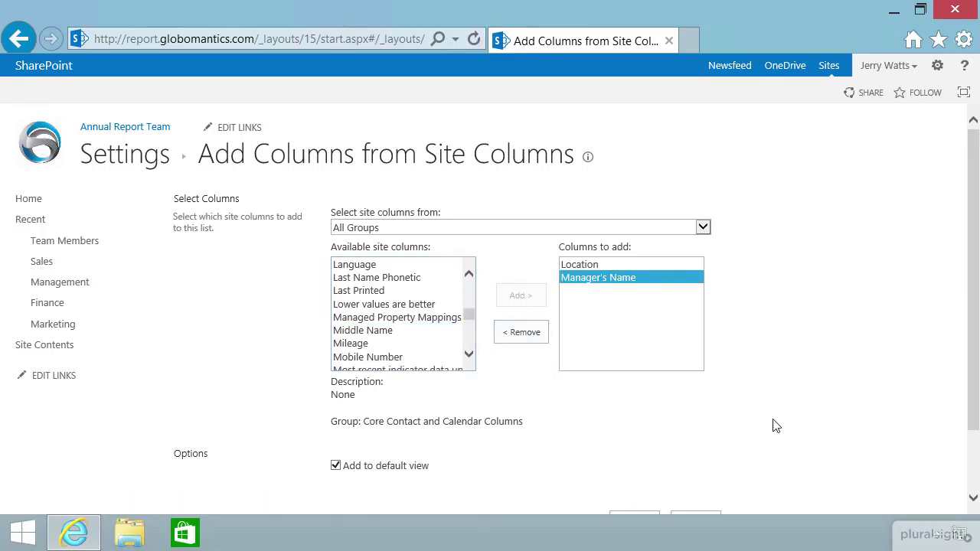
scroll(771, 426, "down", 2)
left_click(635, 445)
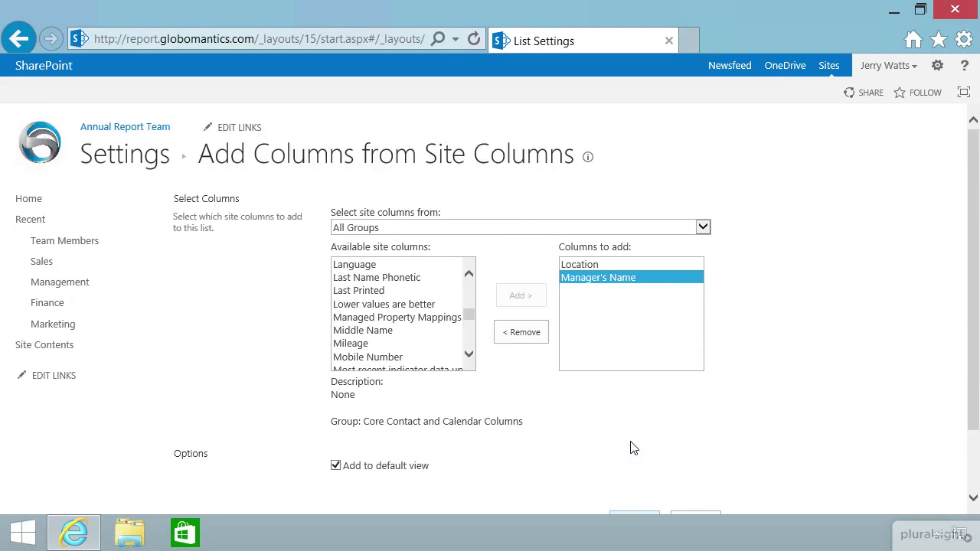
left_click(60, 245)
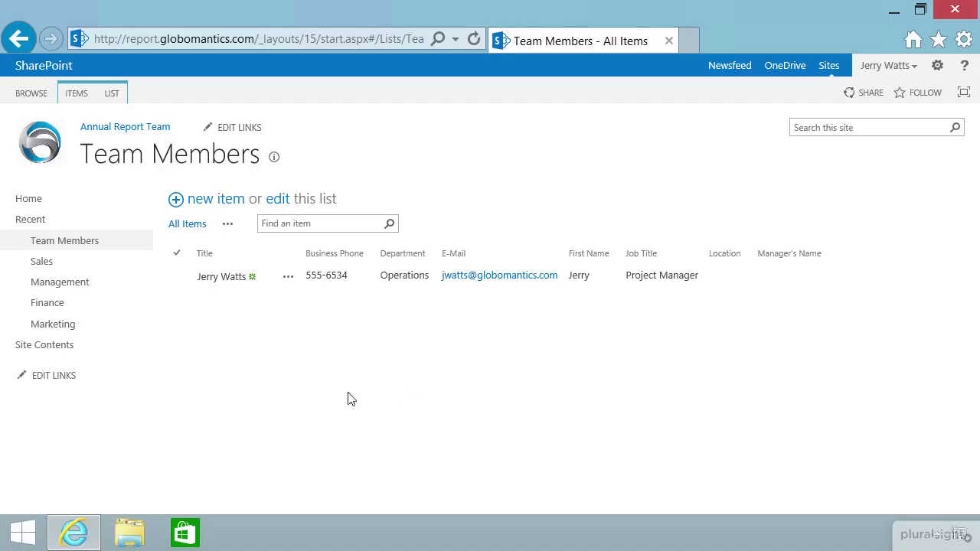
Edit the existing entry, setting Location to Chicago and entering the manager's name, then save.
left_click(176, 287)
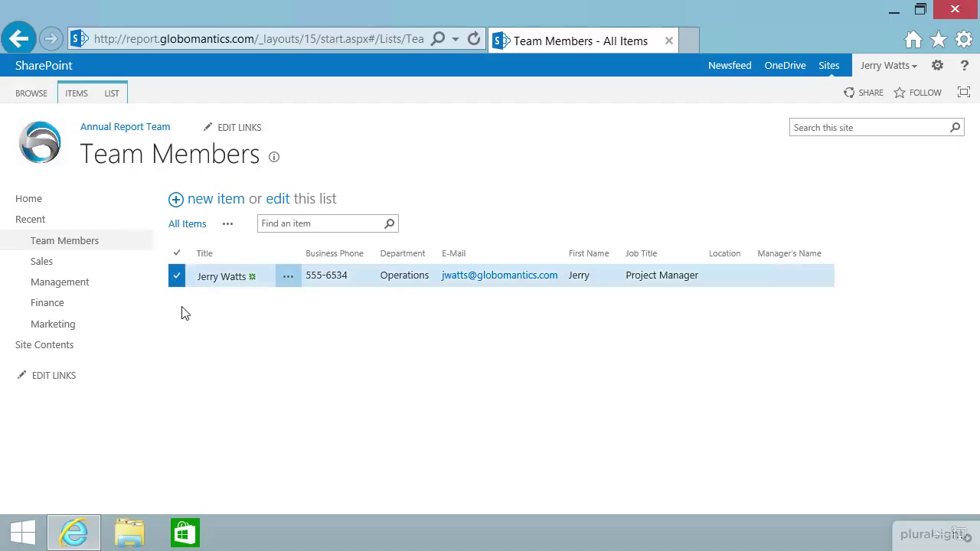
left_click(76, 94)
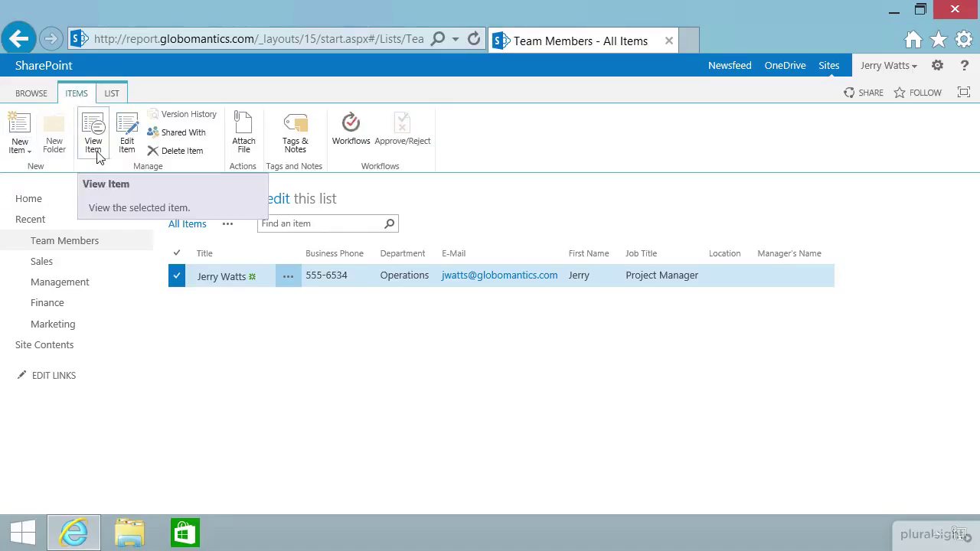
left_click(126, 145)
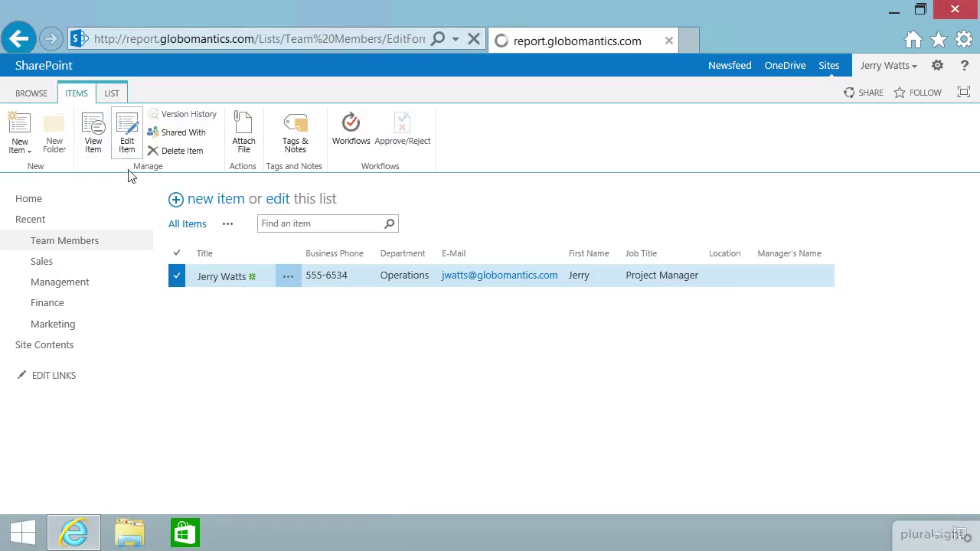
left_click(313, 372)
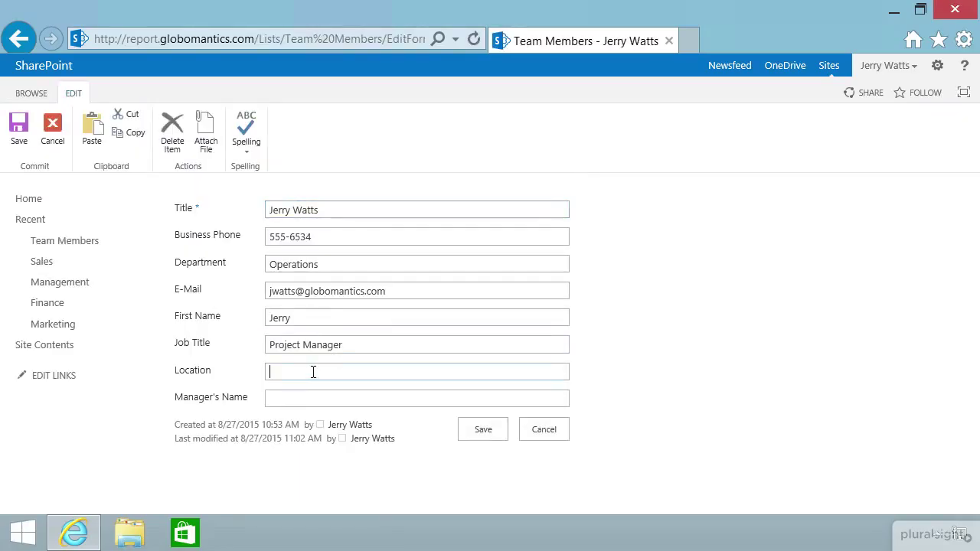
type("chicago")
left_click(405, 396)
left_click(487, 430)
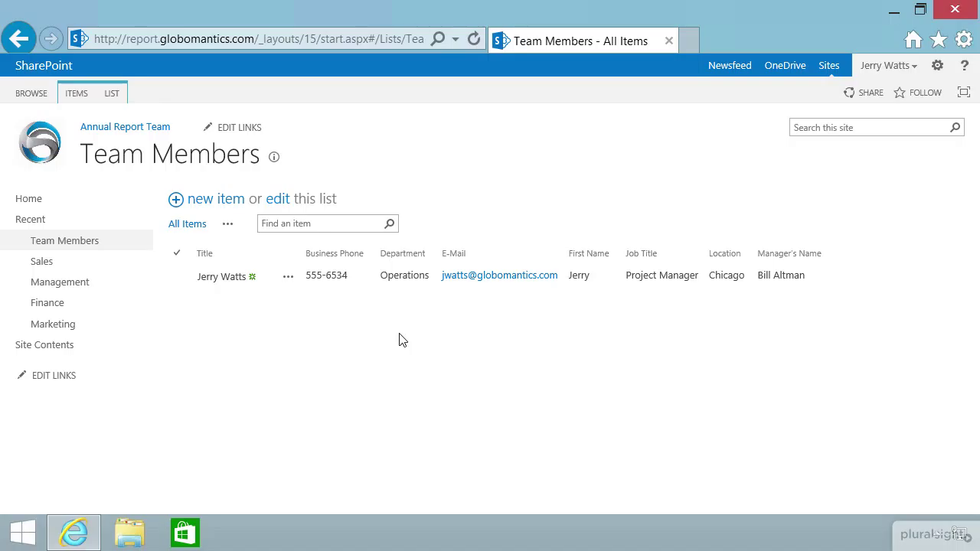
Permanently delete the Location column through the Team Members list settings.
left_click(113, 95)
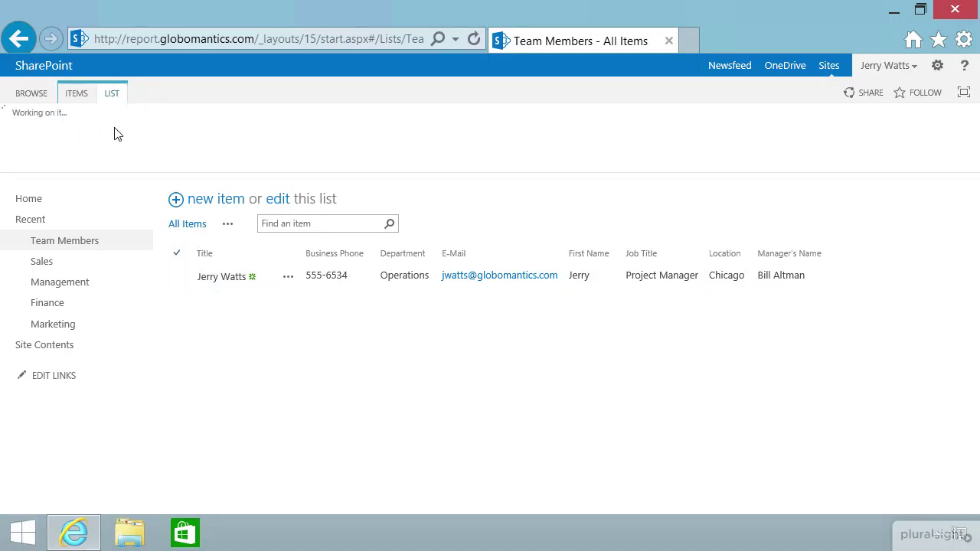
left_click(741, 153)
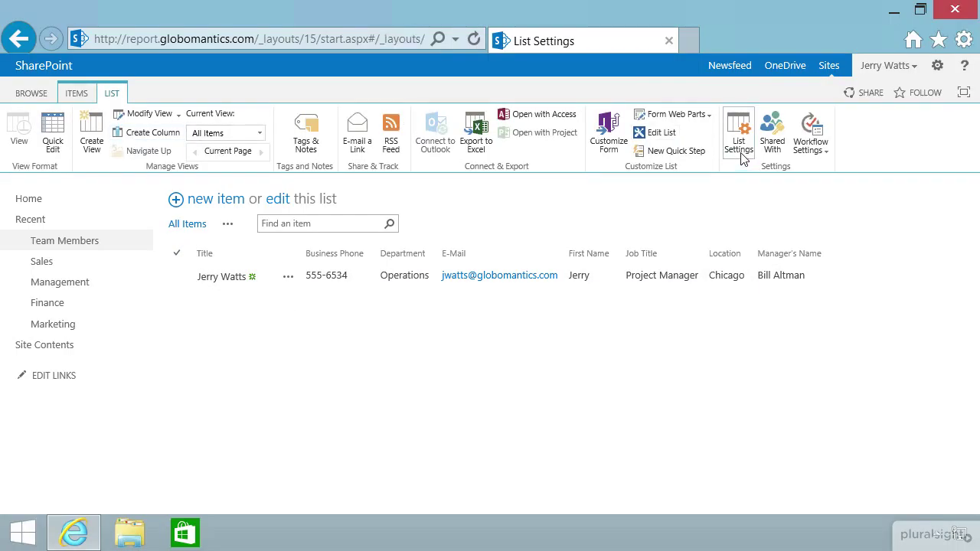
scroll(330, 346, "down", 3)
scroll(322, 349, "down", 2)
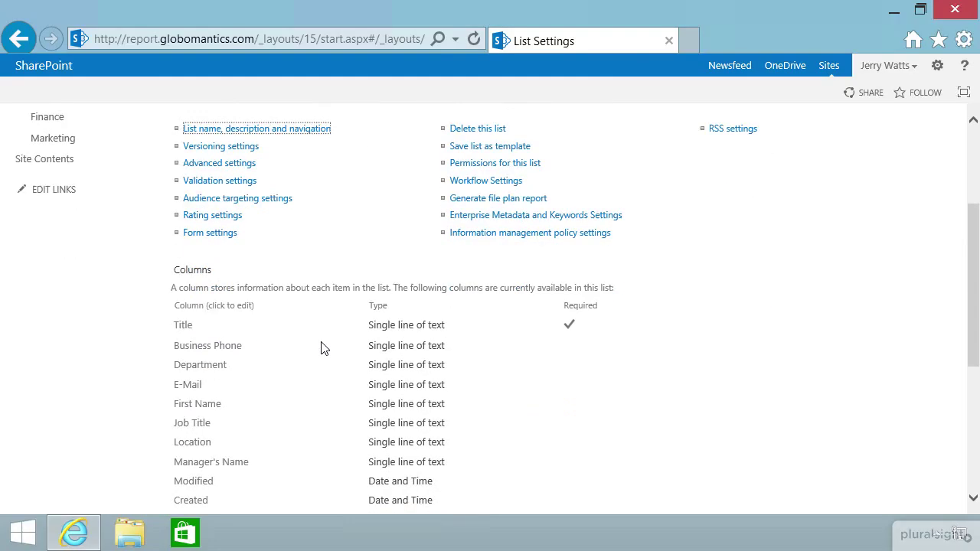
scroll(322, 346, "down", 3)
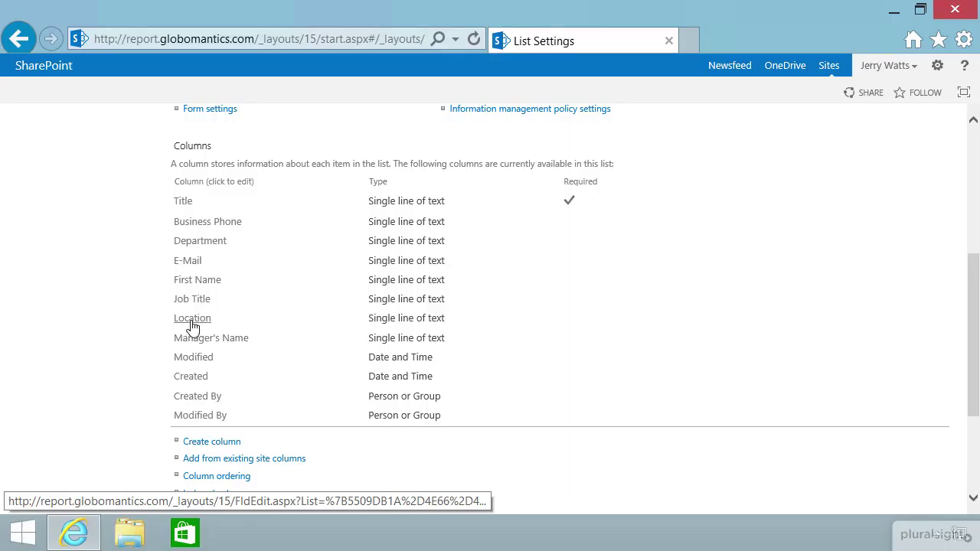
left_click(191, 323)
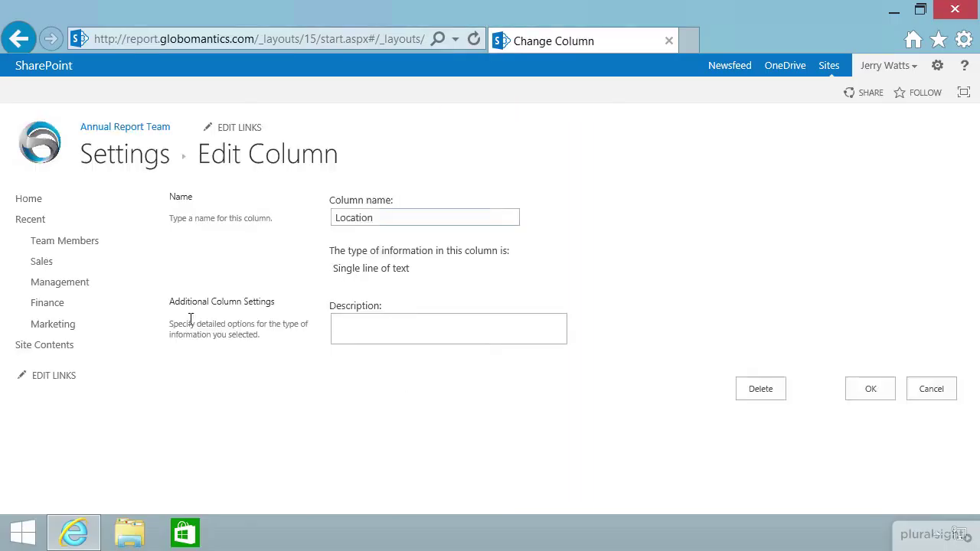
left_click(763, 392)
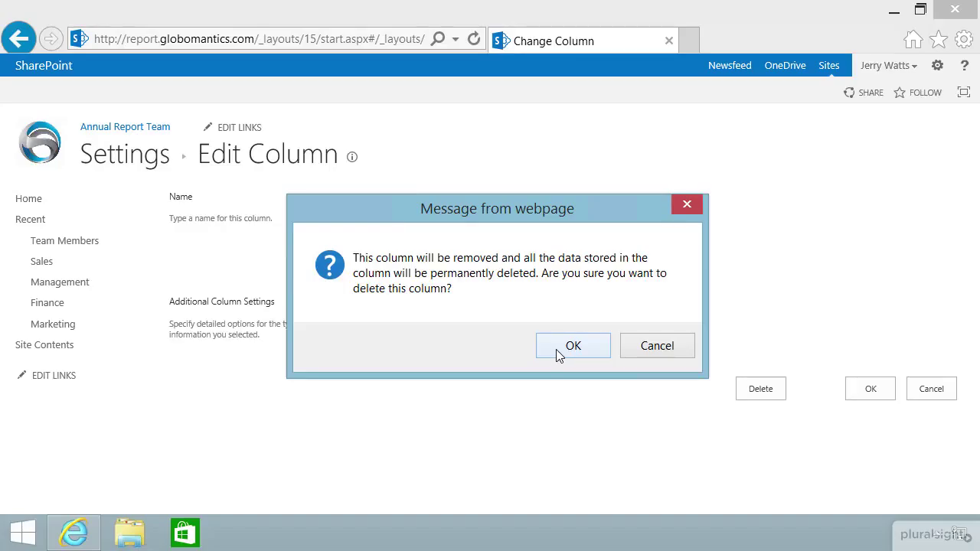
left_click(559, 351)
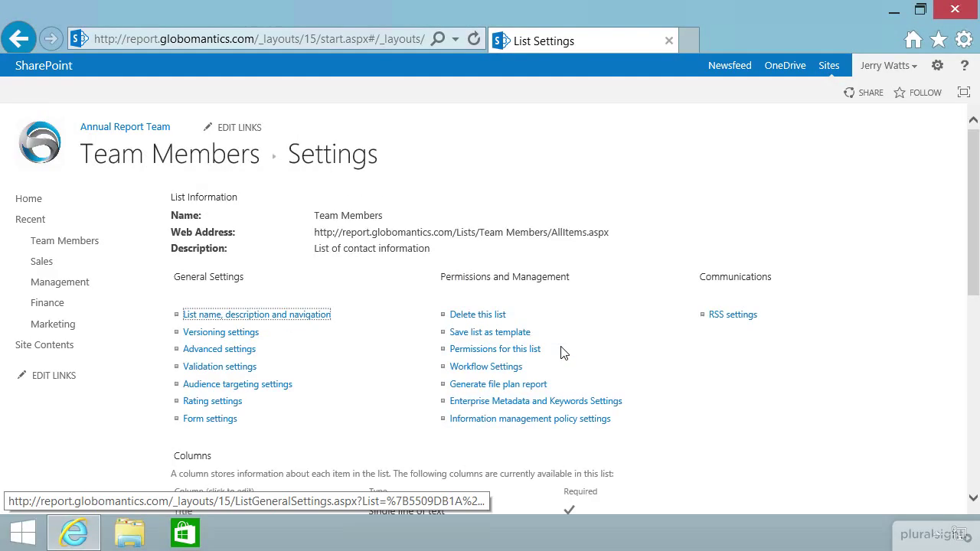
Open the settings page of the list's Title column.
scroll(393, 357, "down", 3)
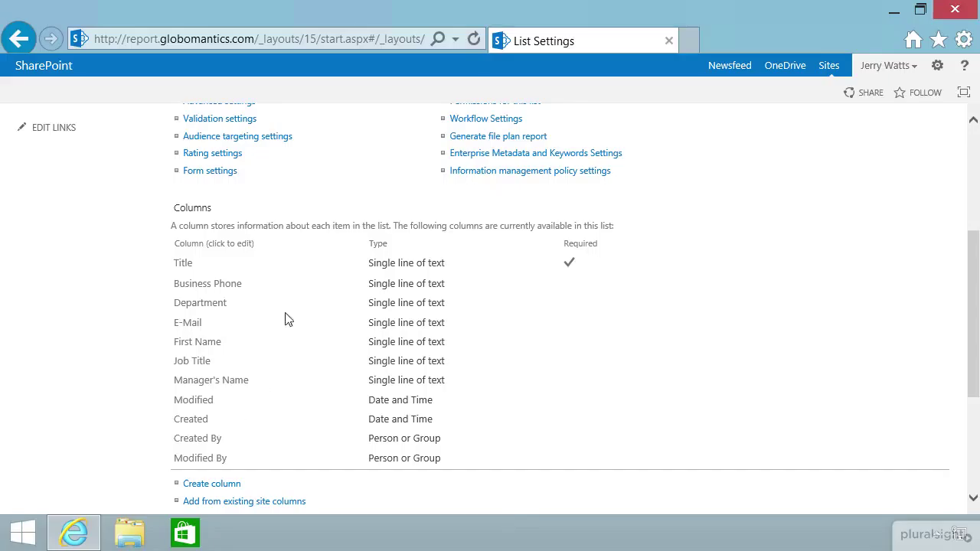
left_click(183, 268)
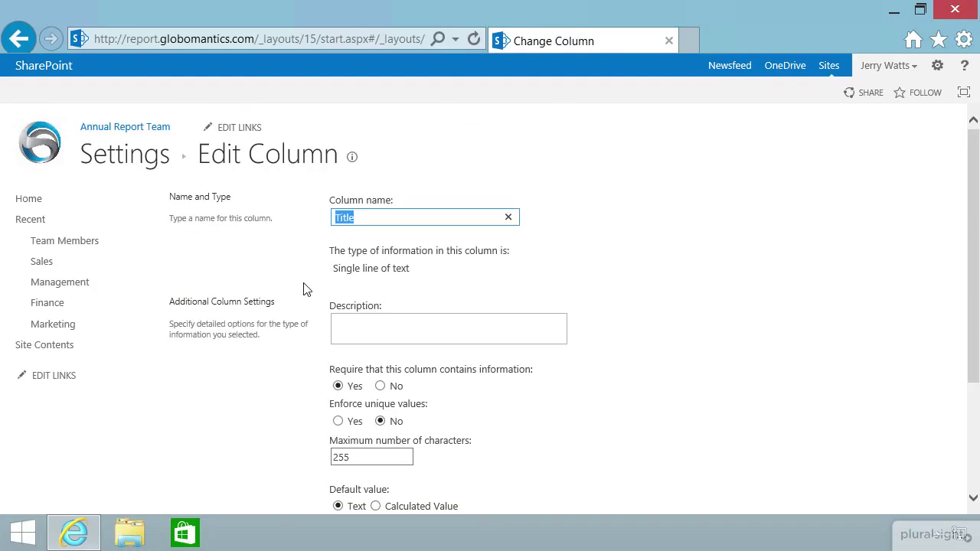
left_click(739, 330)
scroll(742, 331, "down", 1)
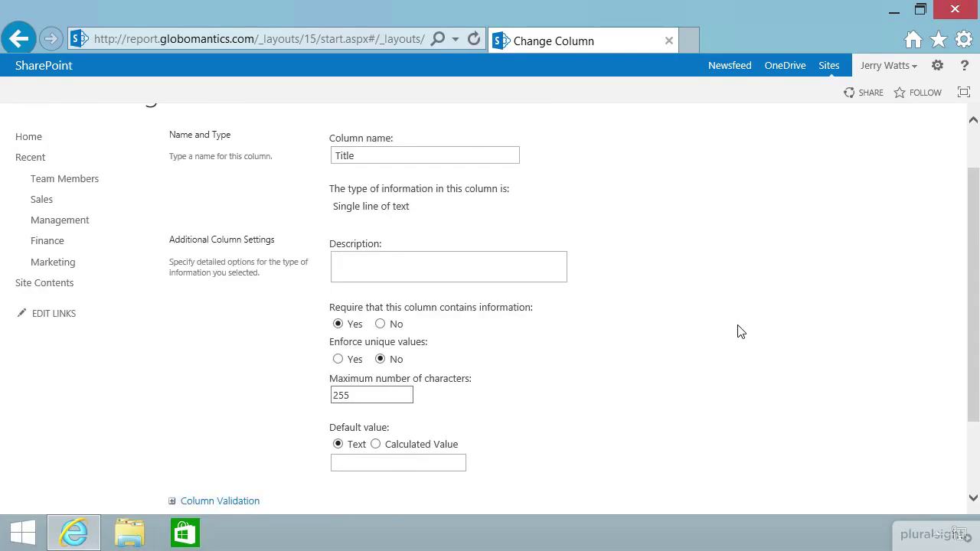
scroll(742, 331, "down", 2)
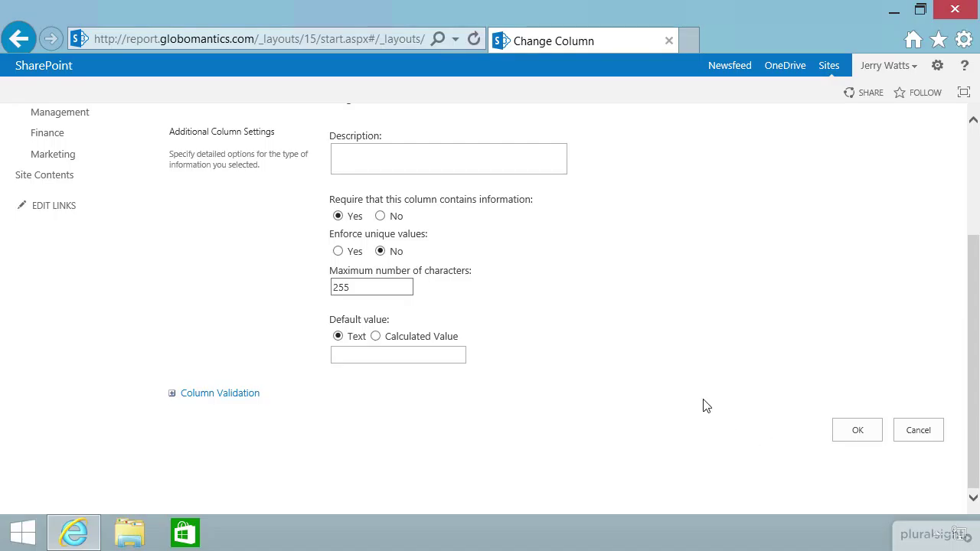
scroll(705, 406, "up", 3)
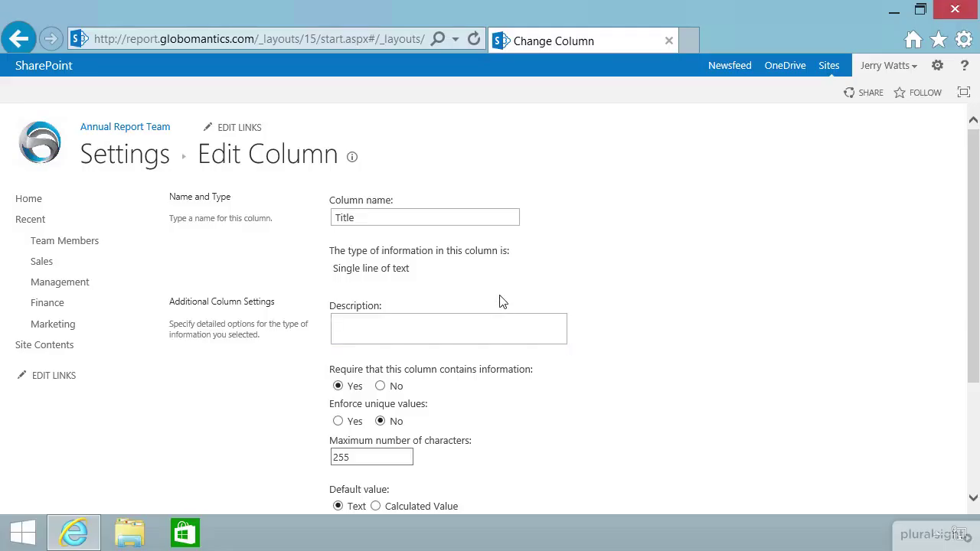
Replace the column name Title with 'Last Name' and save the column.
left_click(372, 217)
double_click(342, 217)
left_click(507, 218)
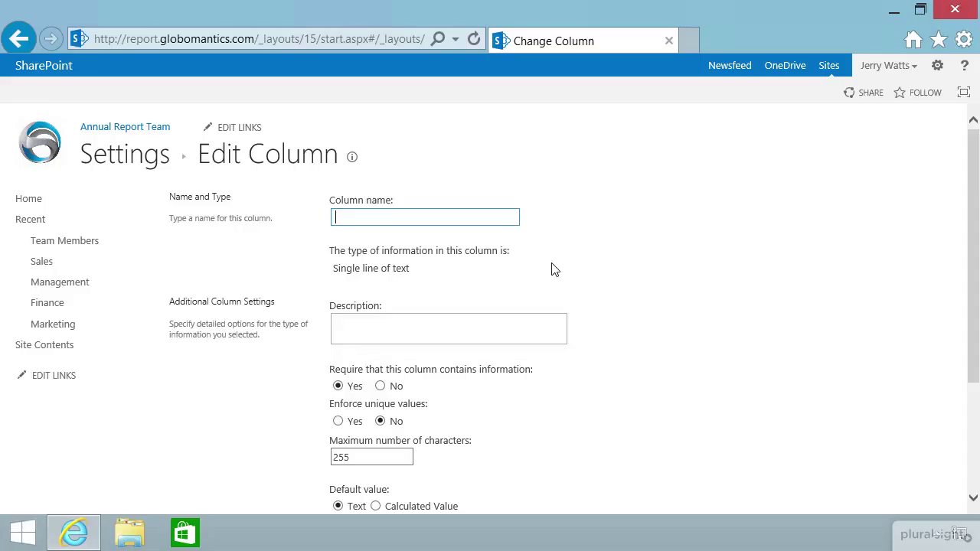
type("Last Name")
left_click(567, 255)
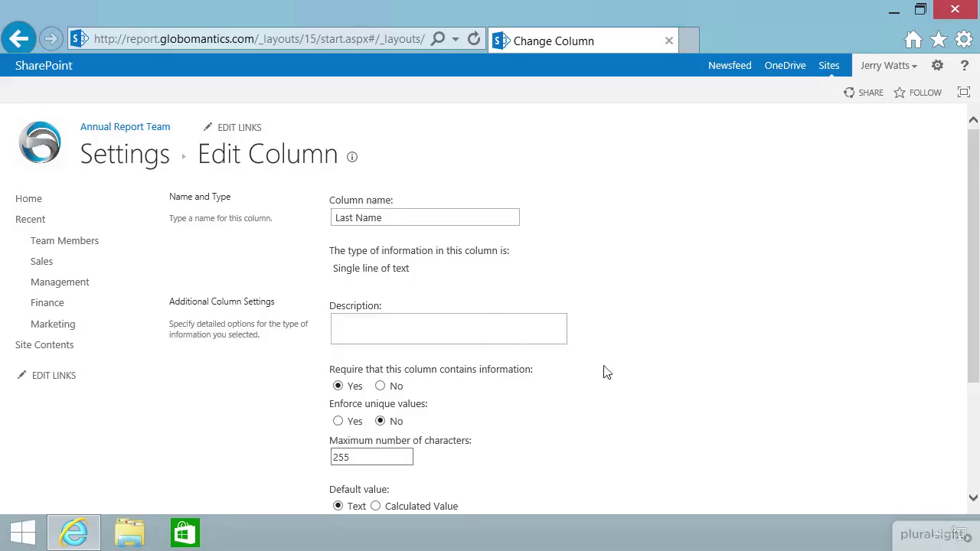
scroll(667, 378, "down", 1)
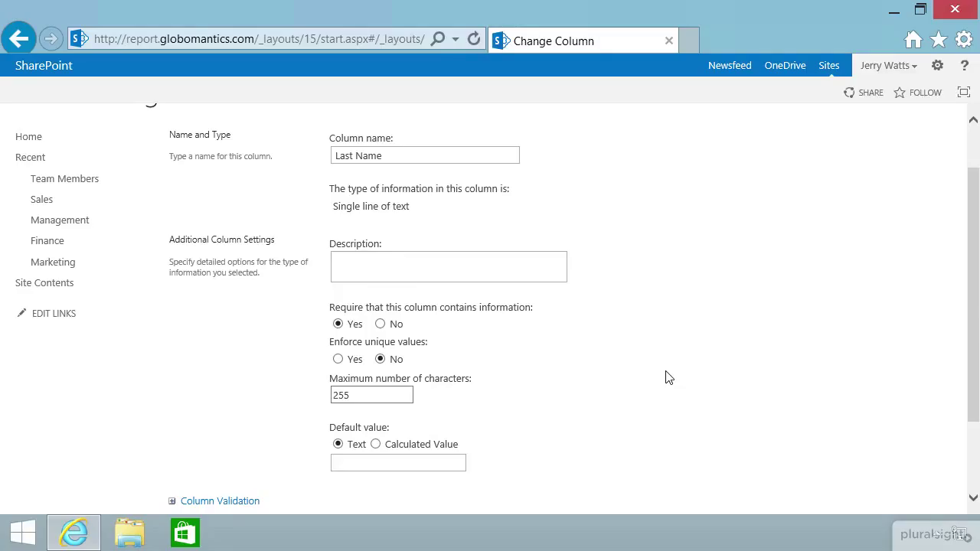
scroll(667, 377, "down", 1)
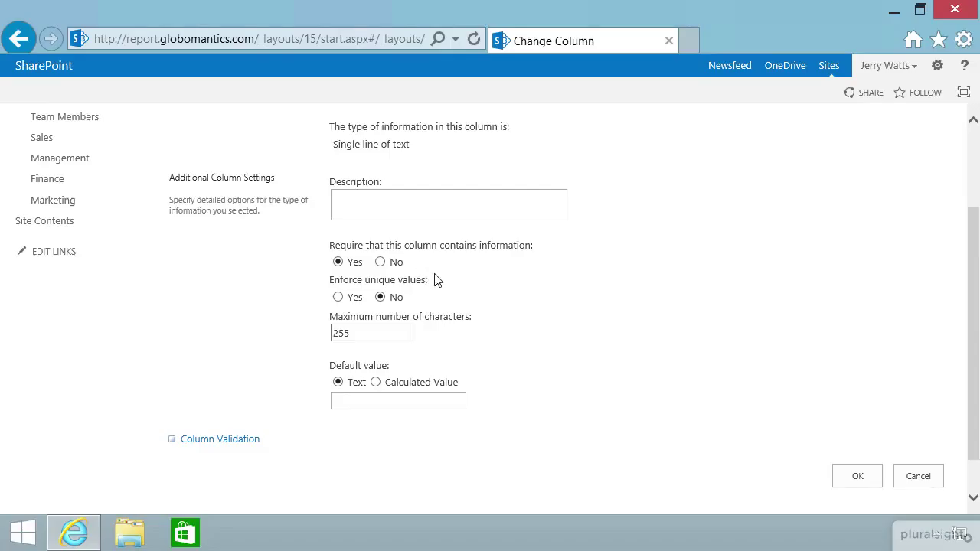
scroll(436, 278, "up", 1)
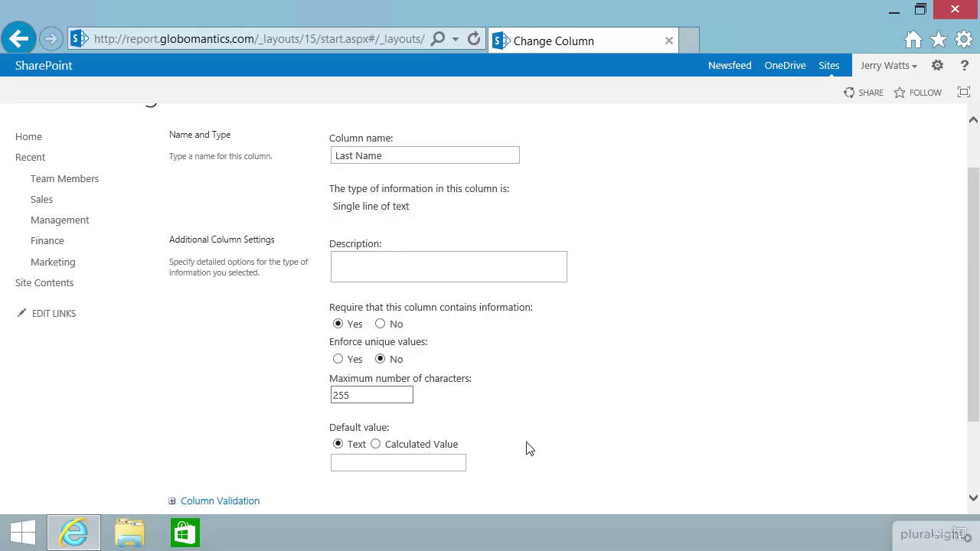
scroll(528, 447, "down", 3)
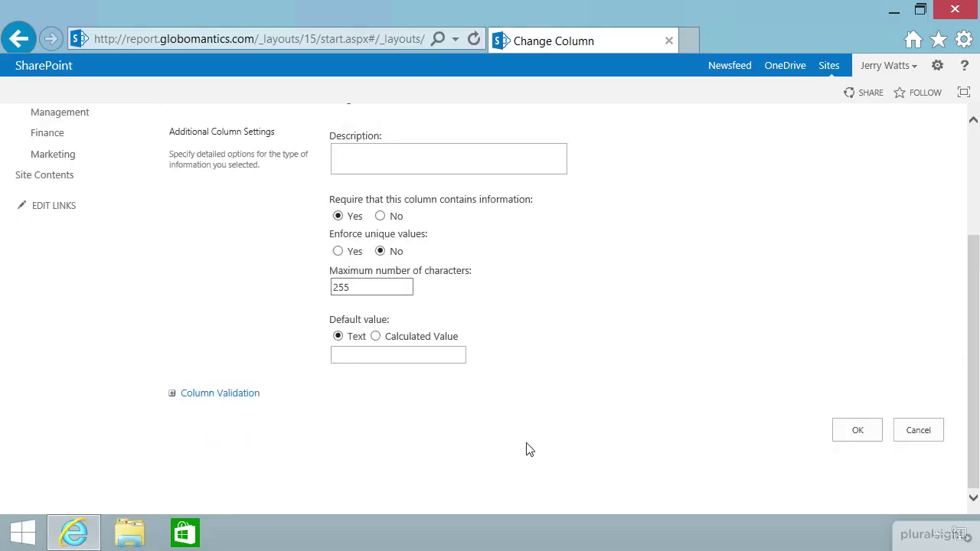
left_click(850, 433)
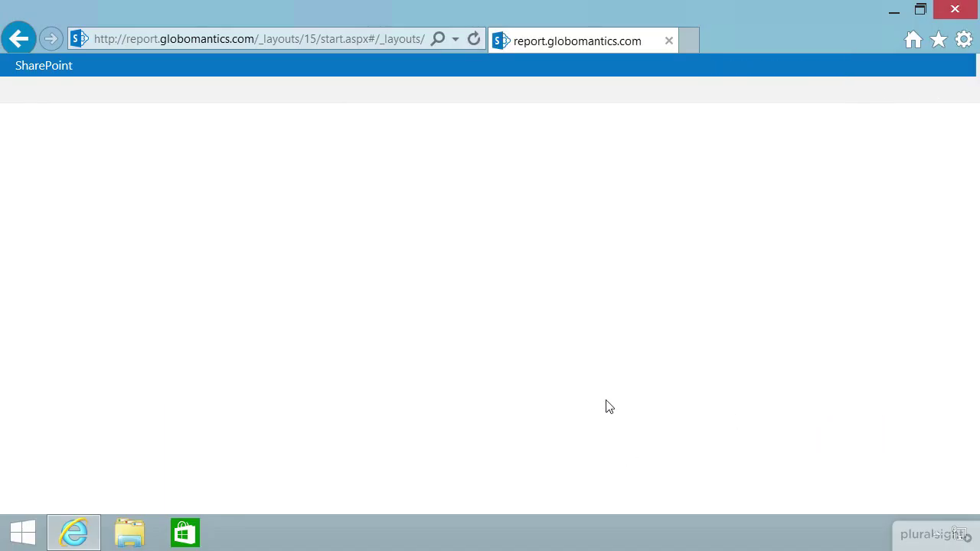
Edit the existing member entry, trim the first name from Last Name, and save.
left_click(73, 243)
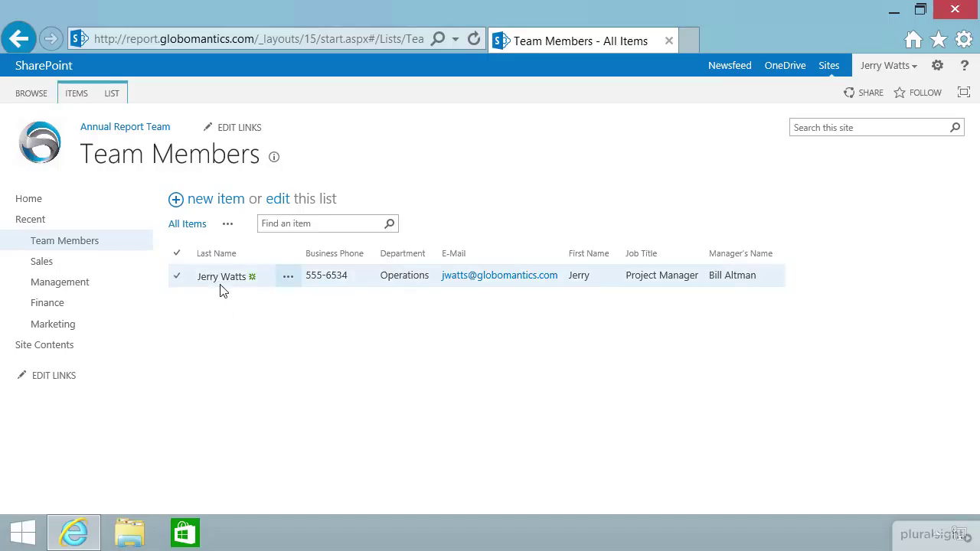
left_click(177, 280)
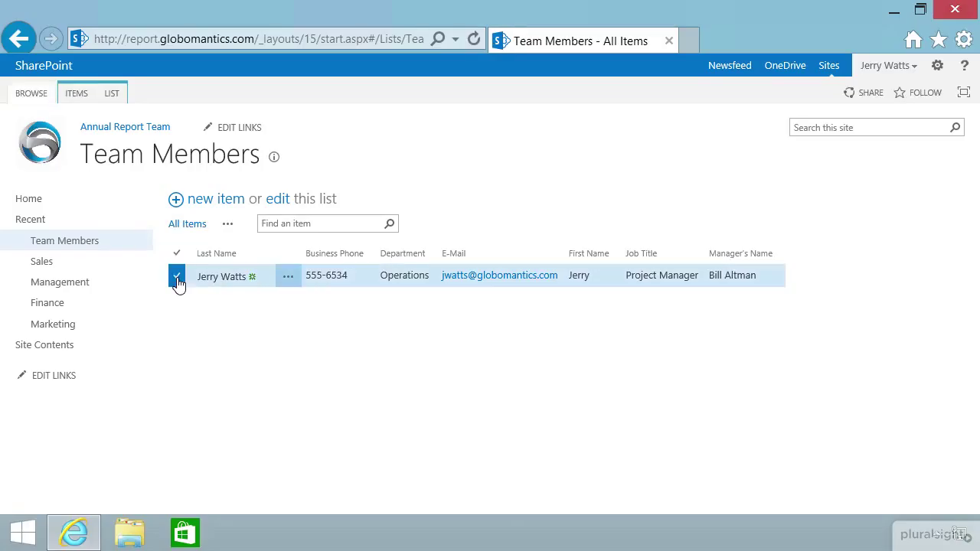
left_click(70, 98)
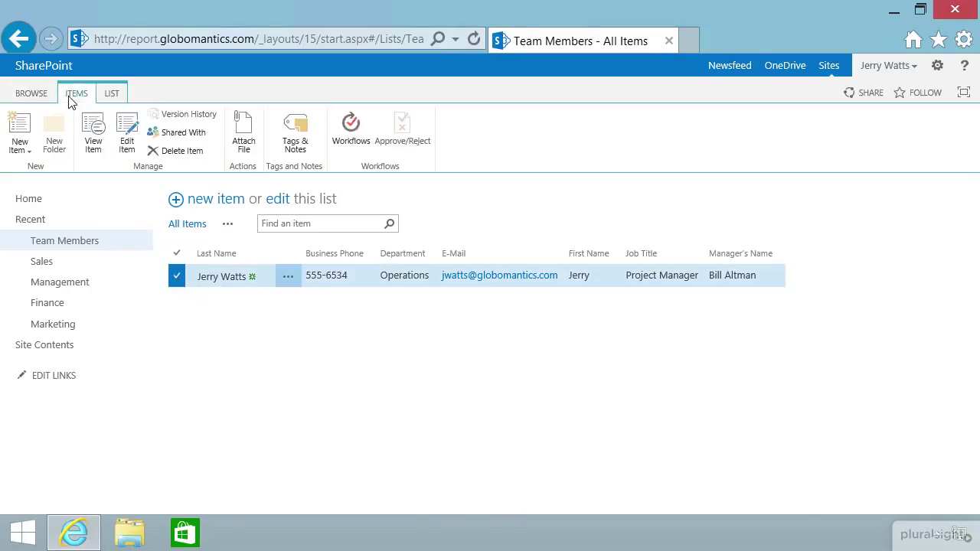
left_click(127, 136)
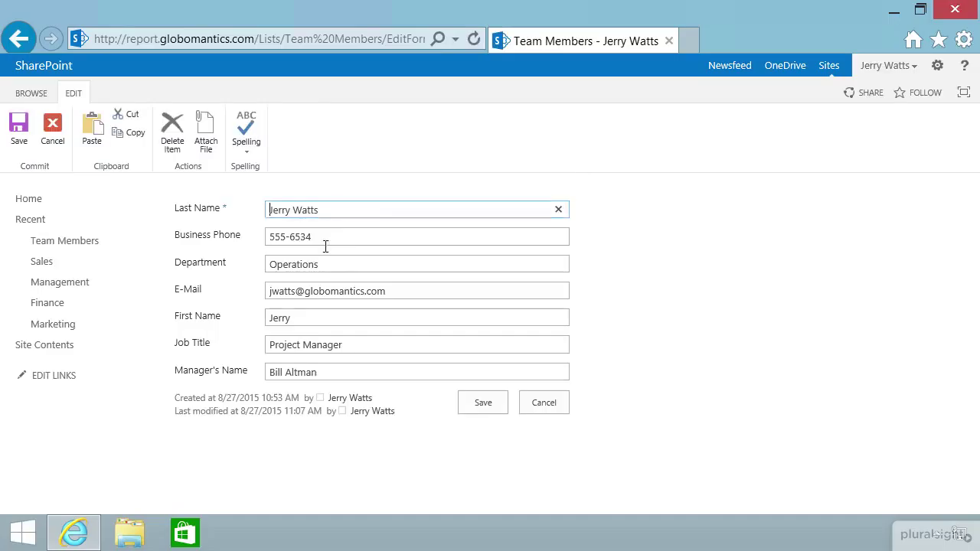
left_click_drag(296, 209, 222, 207)
key("BackSpace")
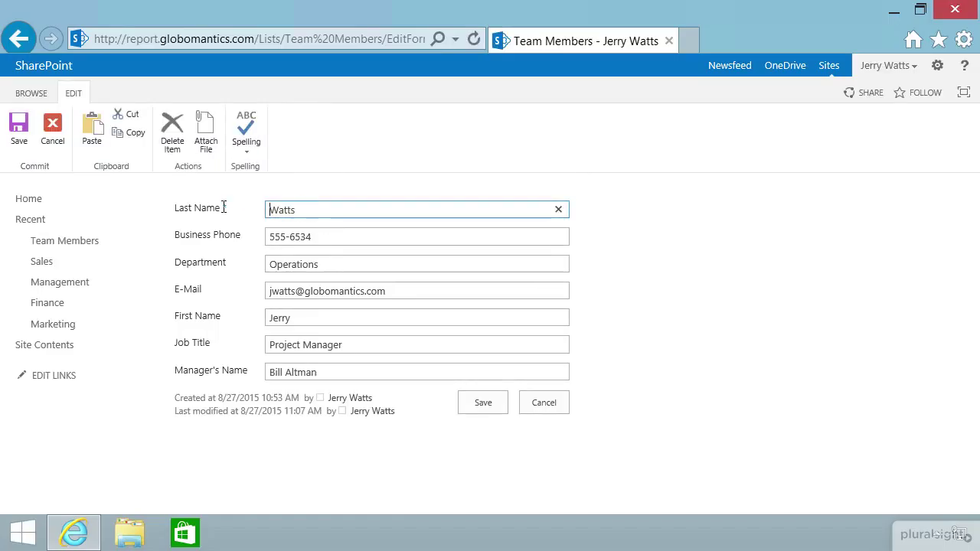
left_click(481, 404)
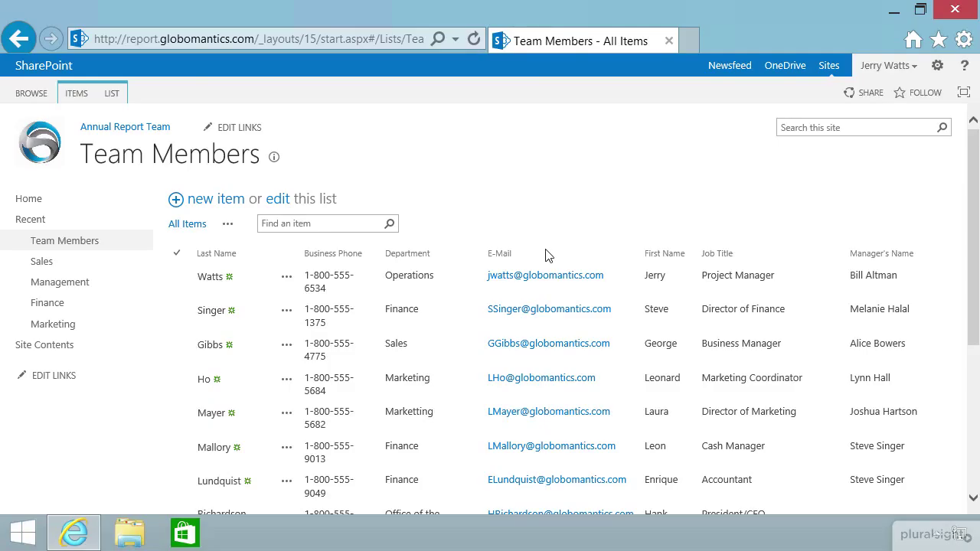
scroll(552, 264, "down", 3)
scroll(553, 274, "down", 1)
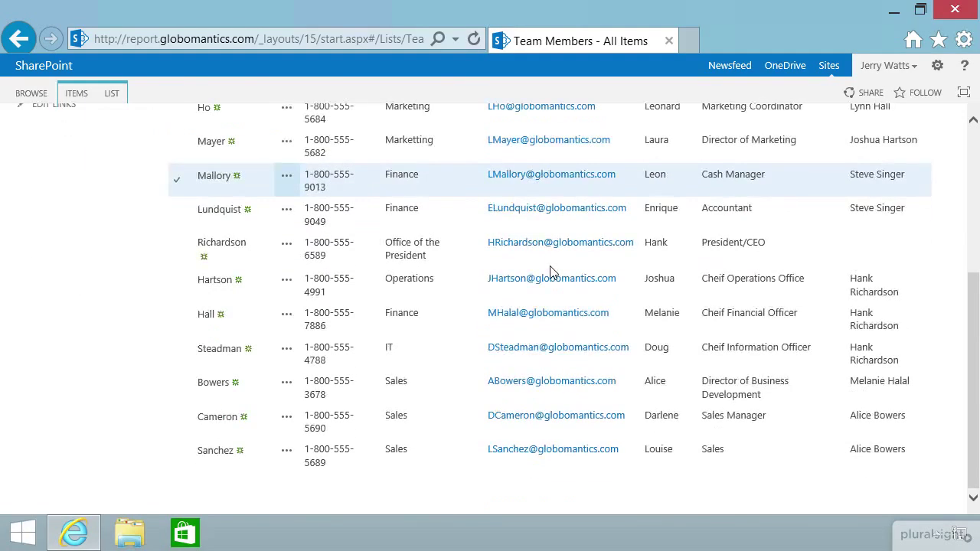
scroll(550, 272, "up", 4)
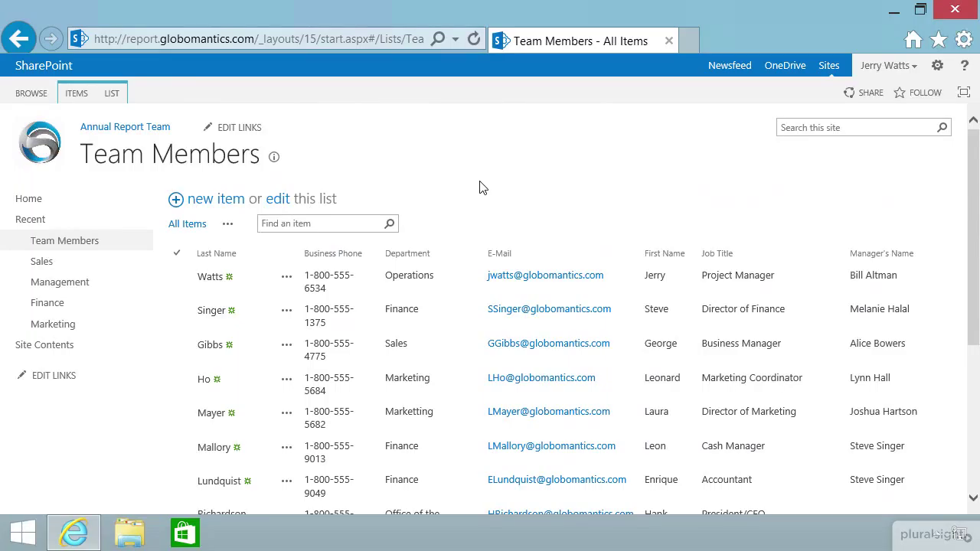
In List Settings, set the Last Name column's Require information to No and save.
left_click(116, 98)
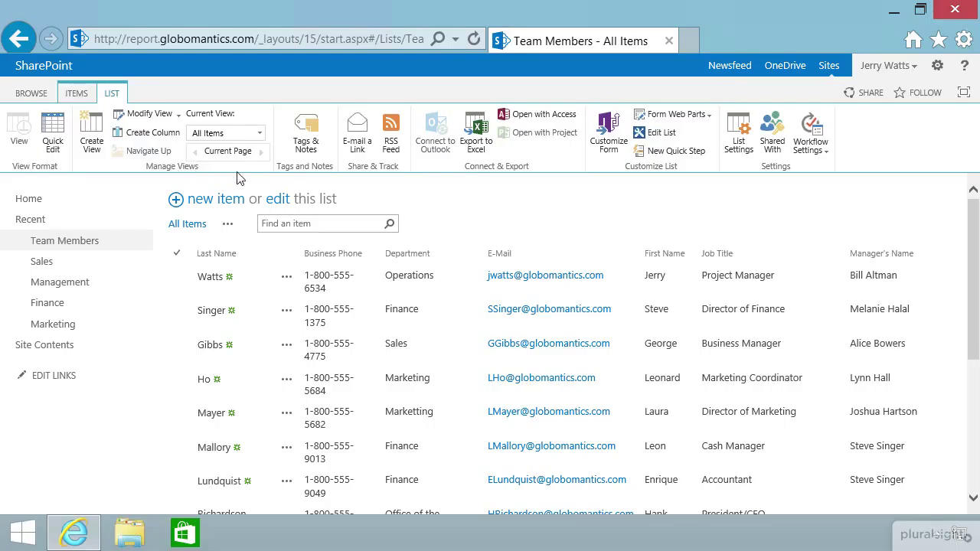
left_click(738, 136)
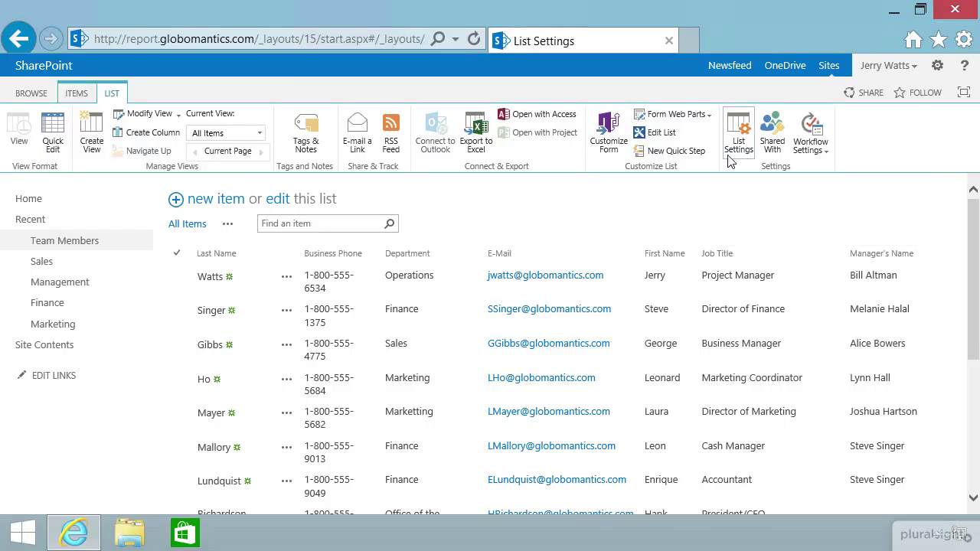
scroll(513, 314, "down", 3)
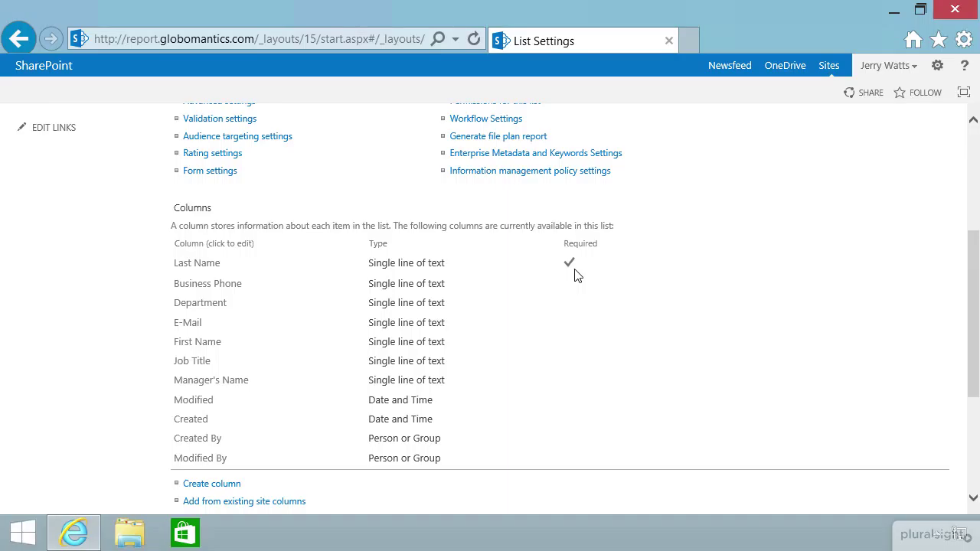
scroll(237, 262, "down", 1)
left_click(197, 205)
scroll(319, 323, "down", 1)
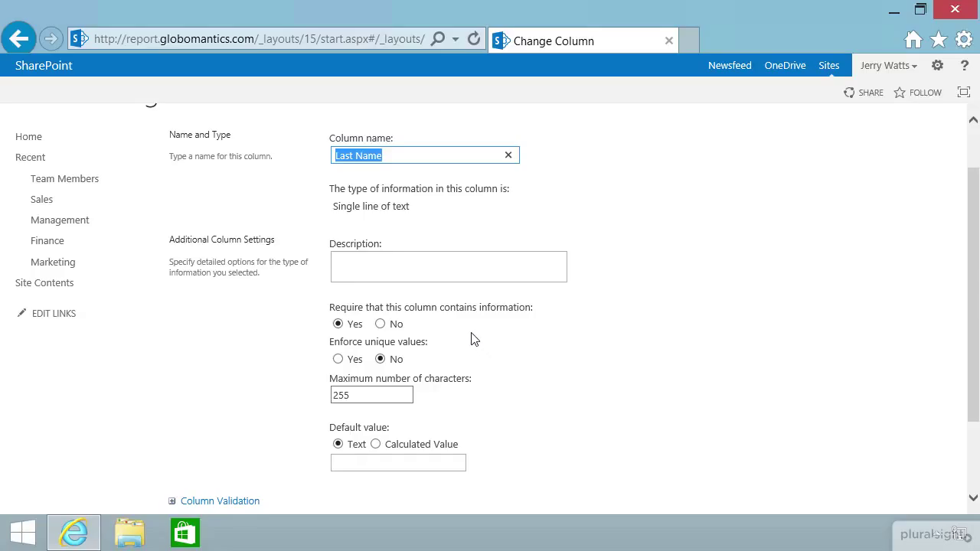
left_click(380, 324)
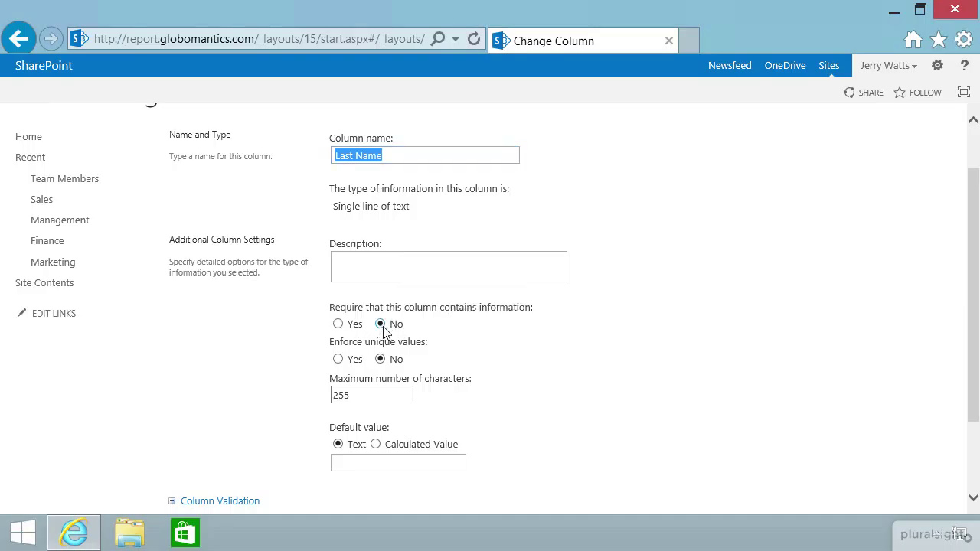
scroll(516, 387, "down", 3)
left_click(851, 426)
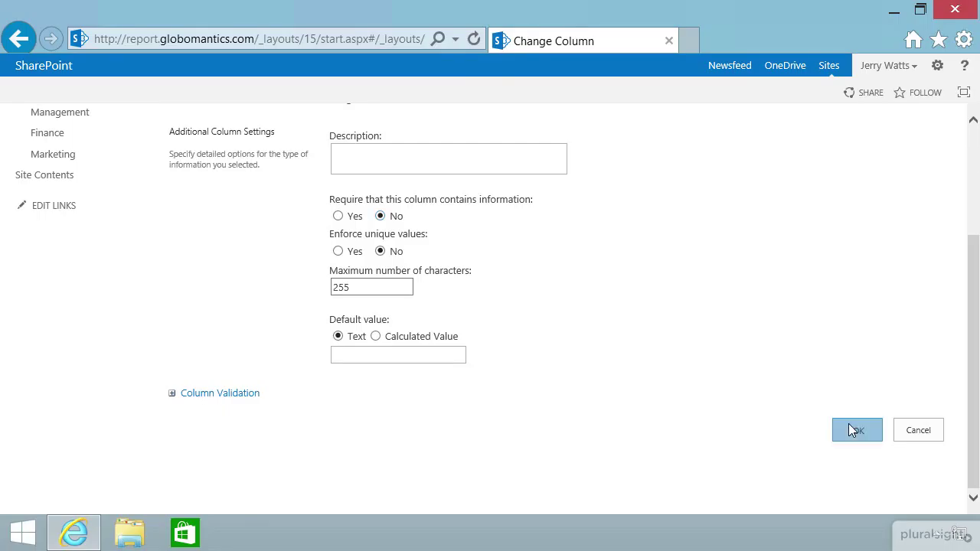
scroll(522, 361, "down", 5)
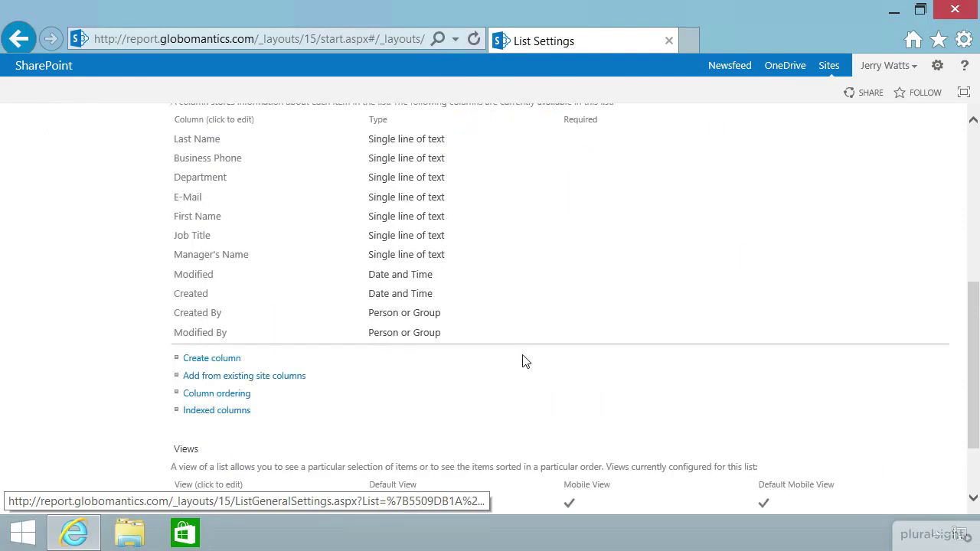
scroll(522, 362, "up", 2)
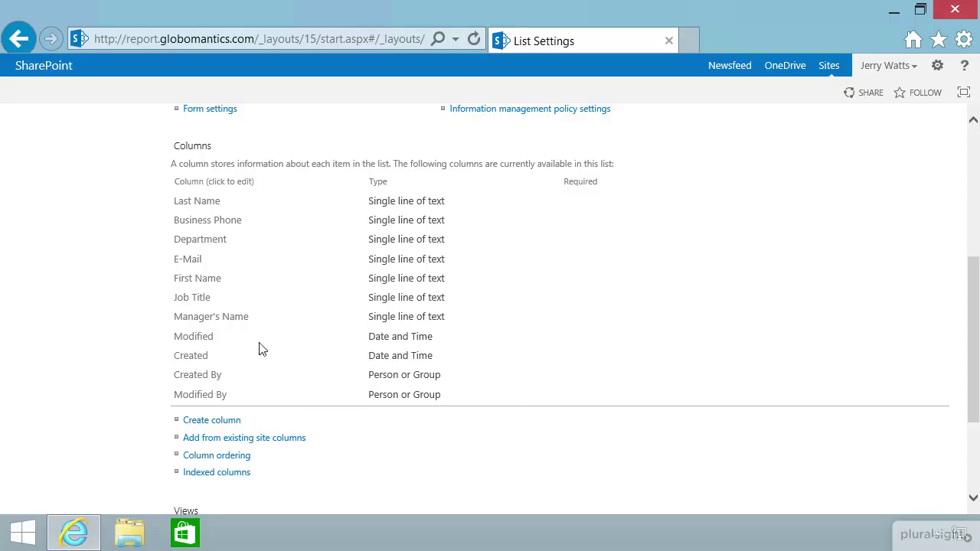
left_click(230, 324)
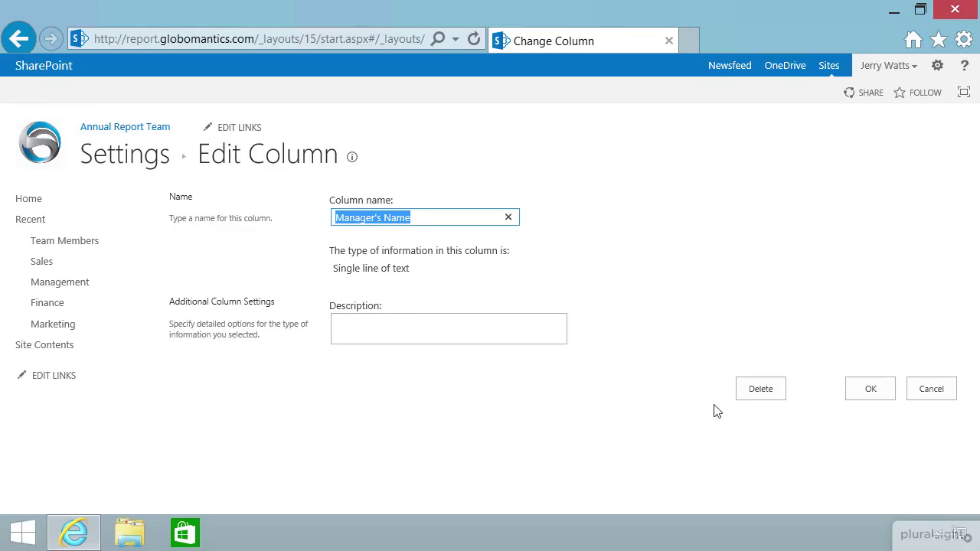
left_click(871, 396)
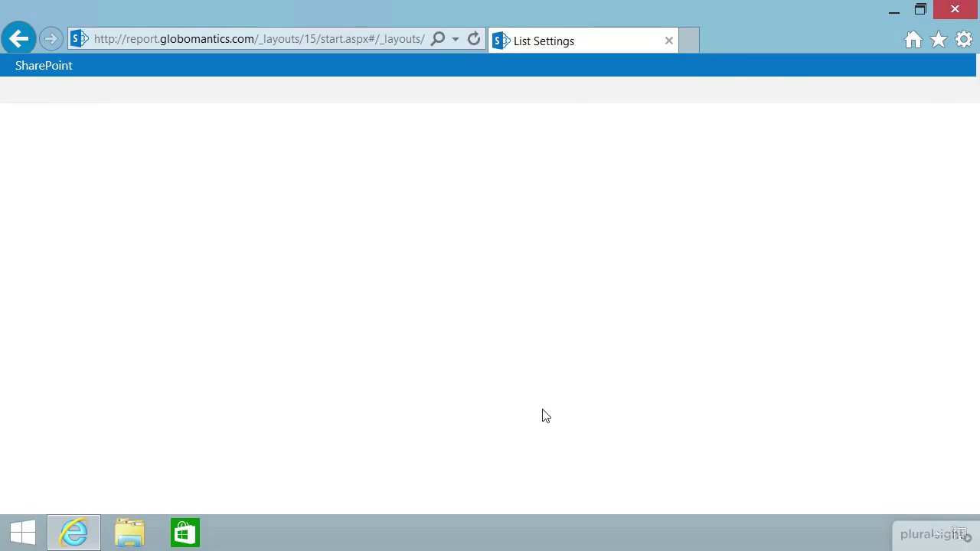
Set Last Name's Require information back to Yes, save, and return to Team Members.
scroll(327, 389, "down", 4)
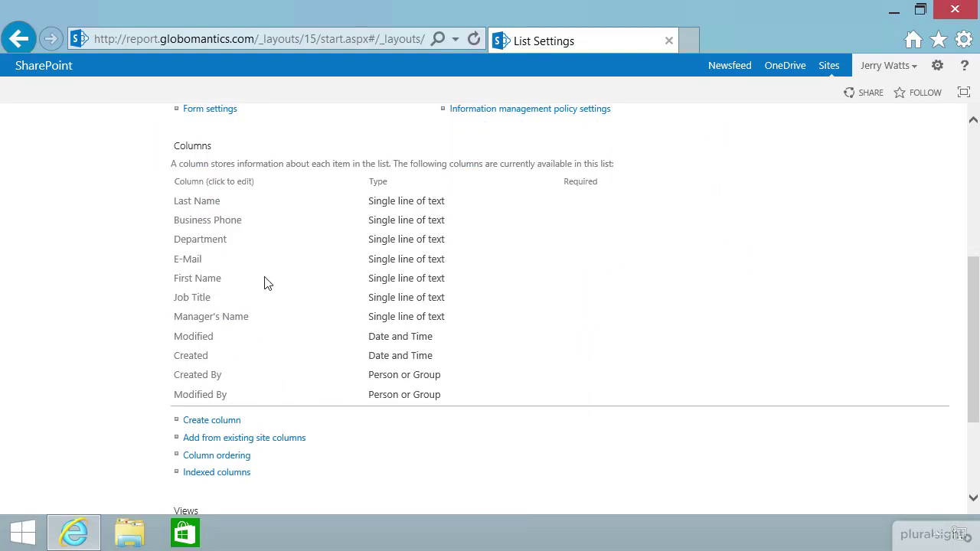
left_click(197, 201)
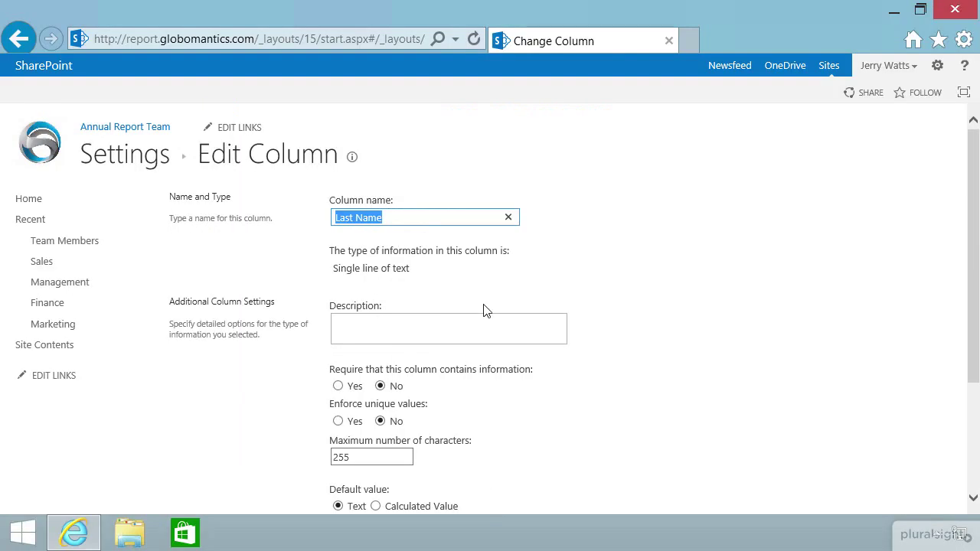
left_click(337, 386)
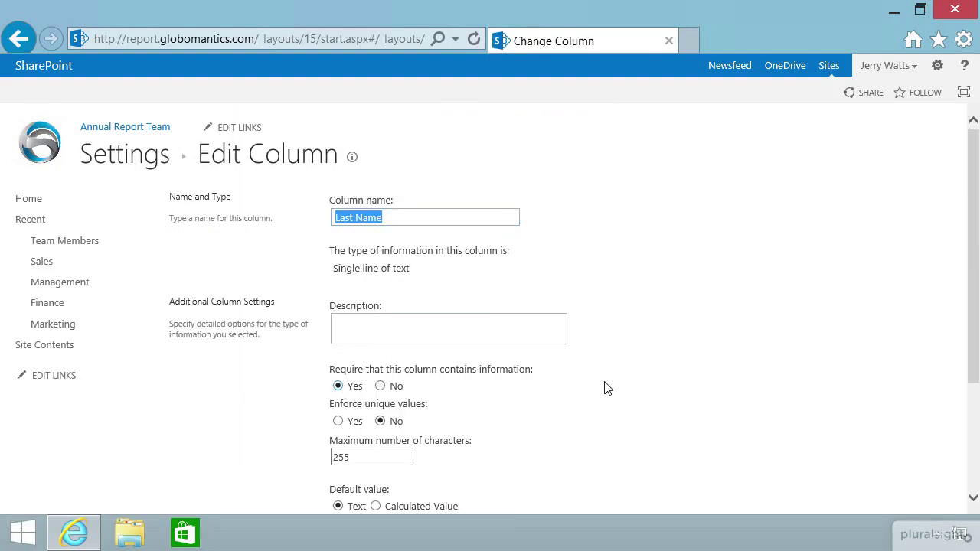
scroll(617, 386, "down", 3)
left_click(855, 433)
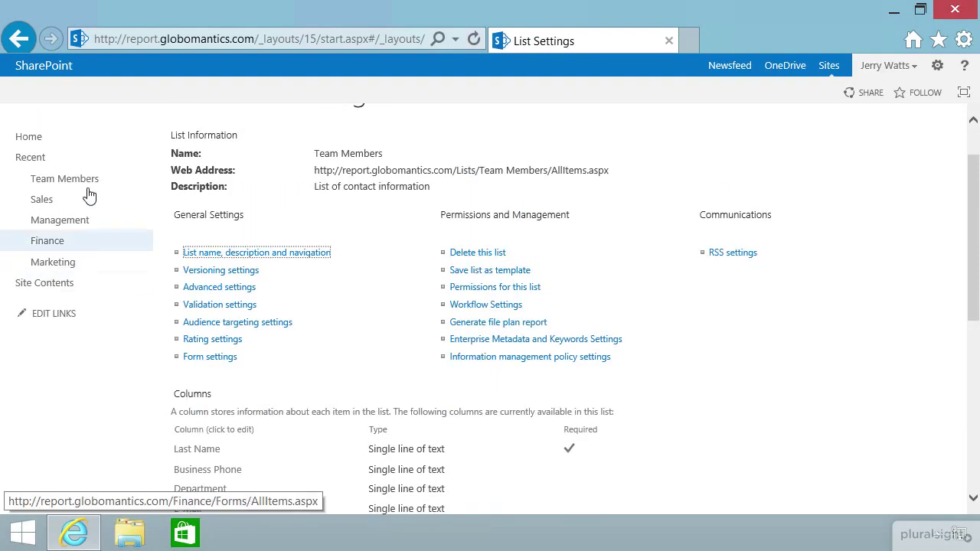
left_click(88, 183)
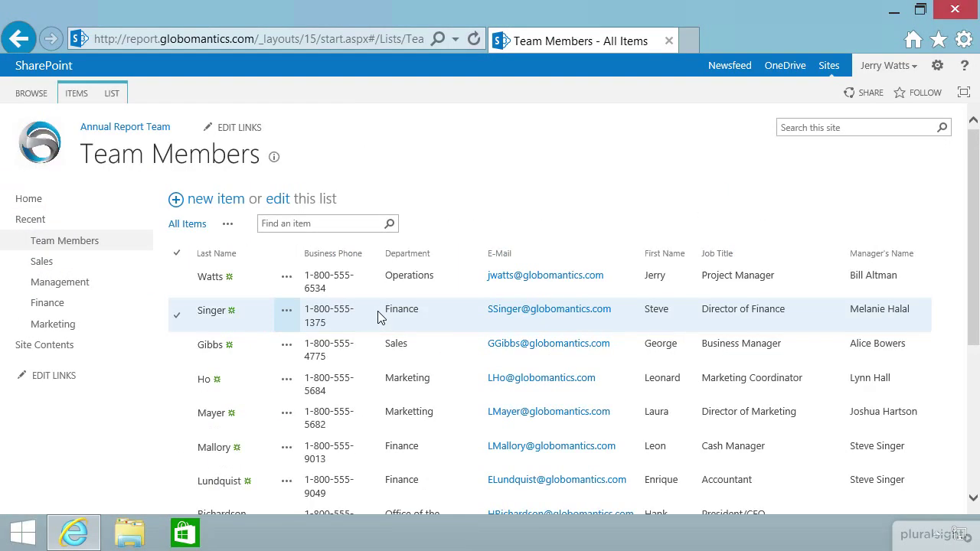
Add an autofilled Sales Manager entry from Sales and supply the required last name to save it.
left_click(222, 201)
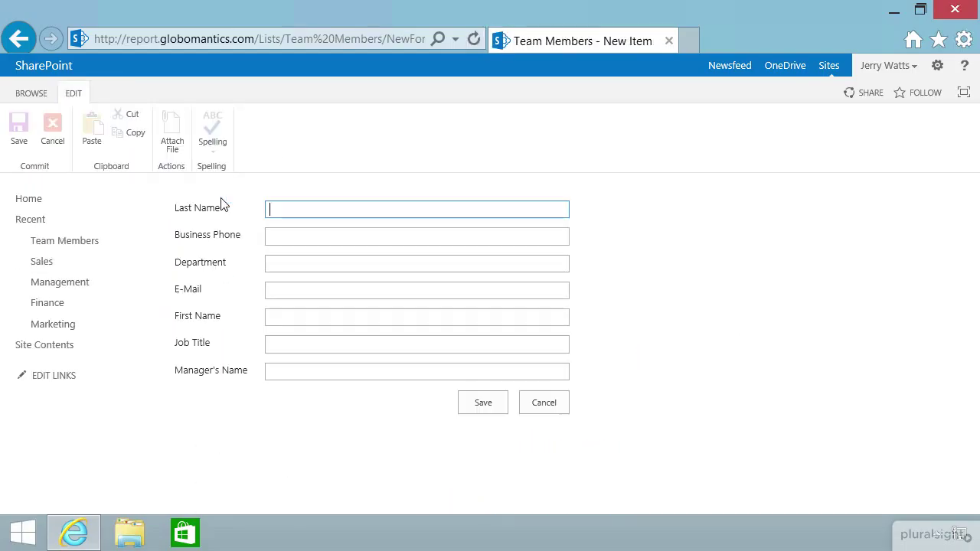
left_click(293, 235)
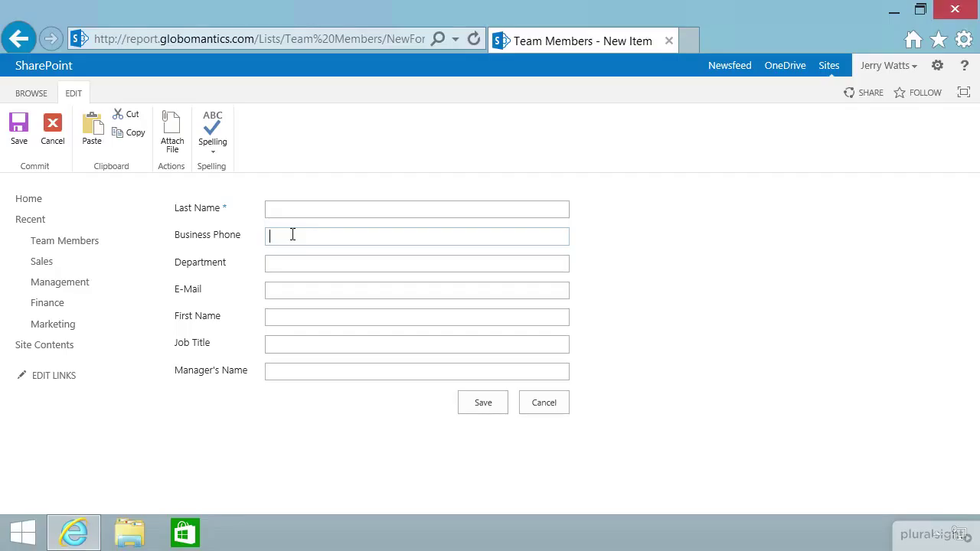
type("1-800-5")
key("Return")
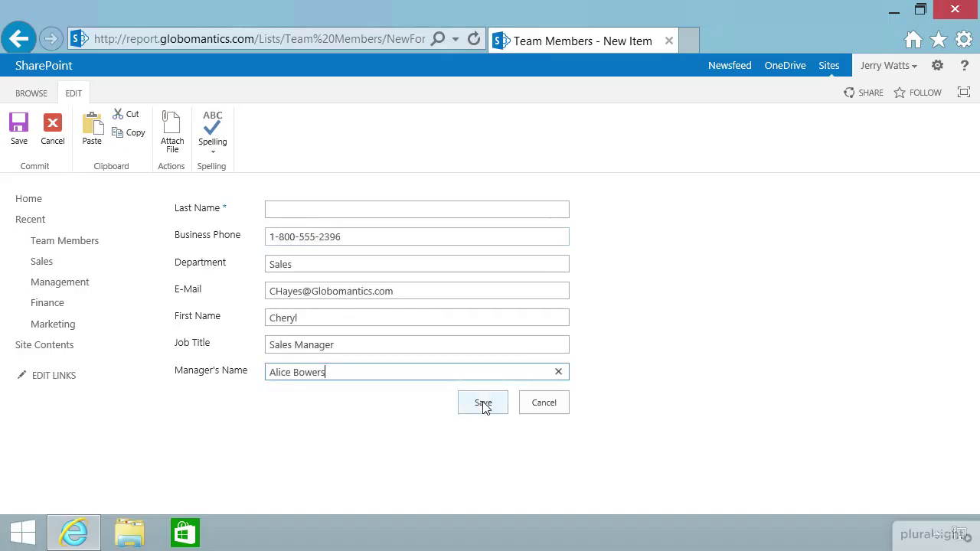
left_click(483, 404)
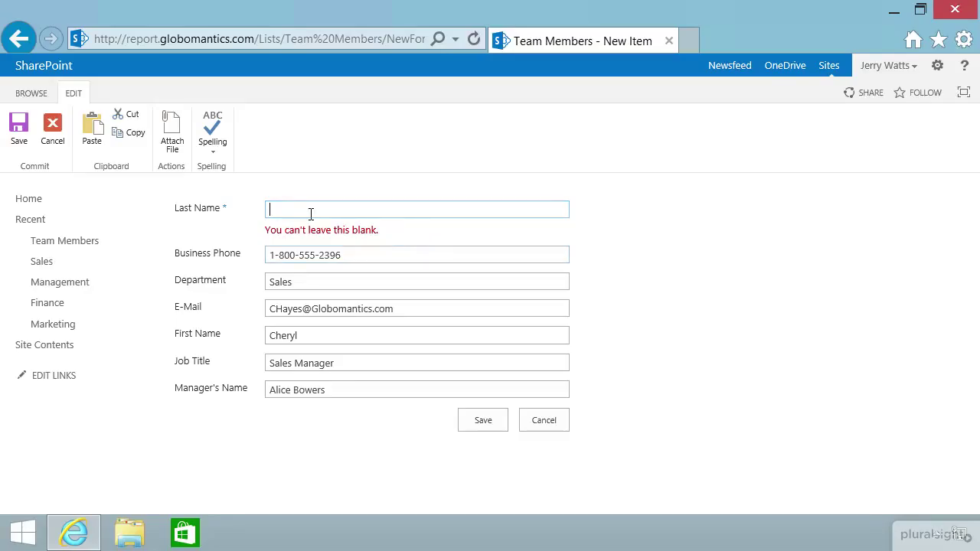
type("Hayes")
left_click(476, 421)
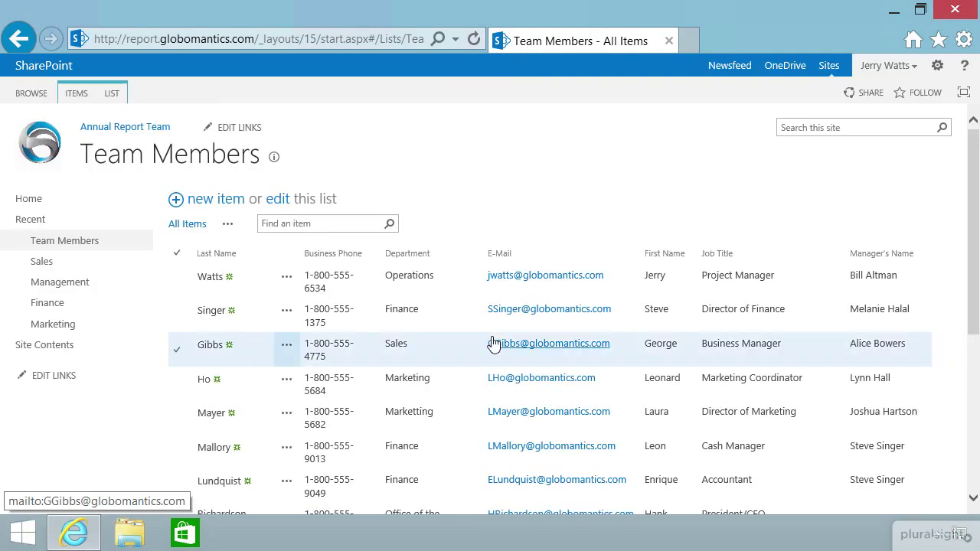
scroll(494, 348, "down", 5)
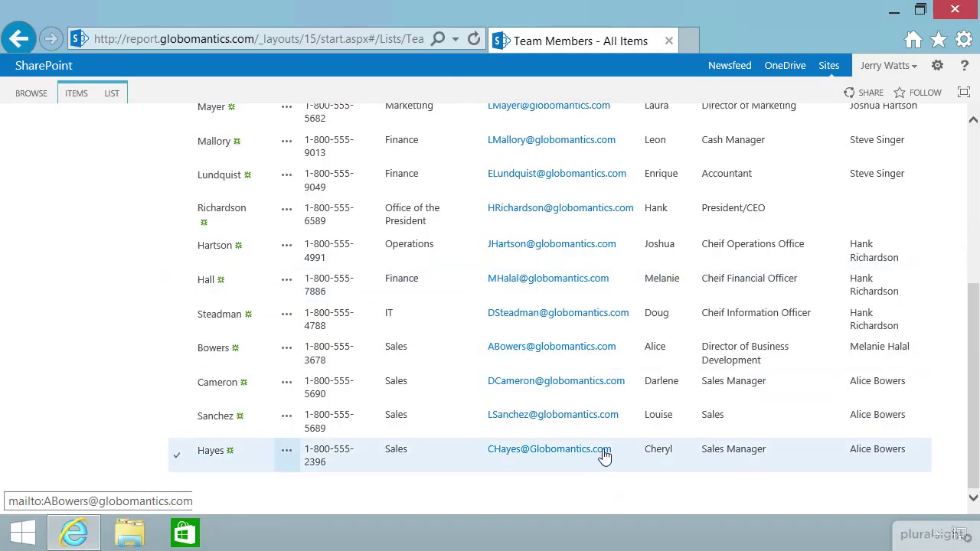
scroll(604, 459, "up", 5)
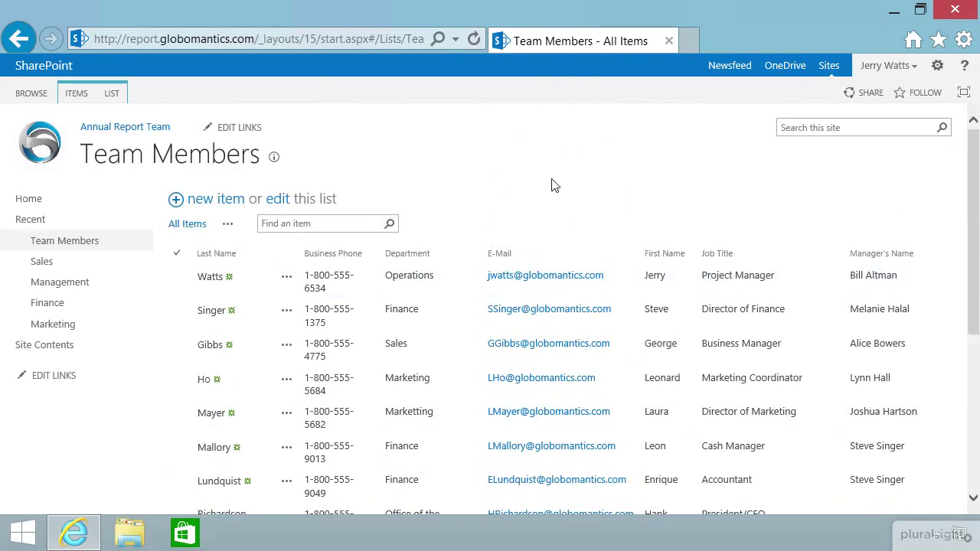